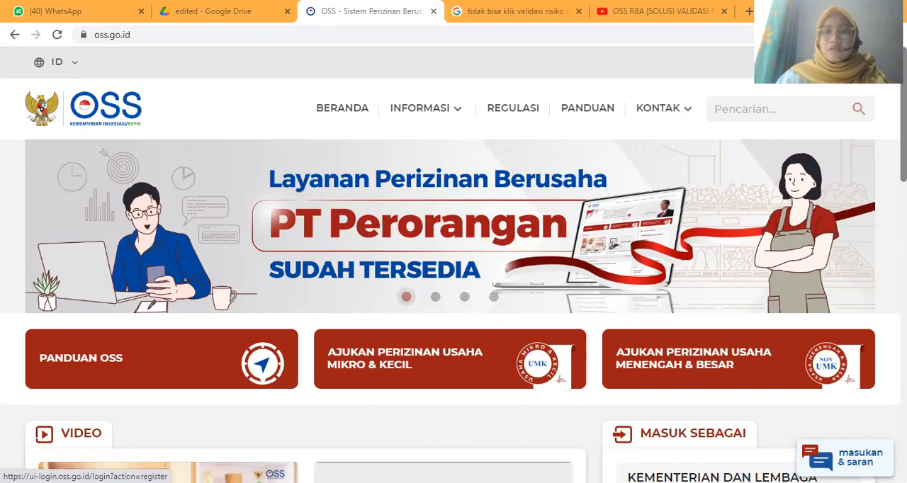
- Open the access registration page and choose Usaha Mikro dan Kecil (UMK) as the business scale
{"action": "left_click", "coordinate": [774, 64]}
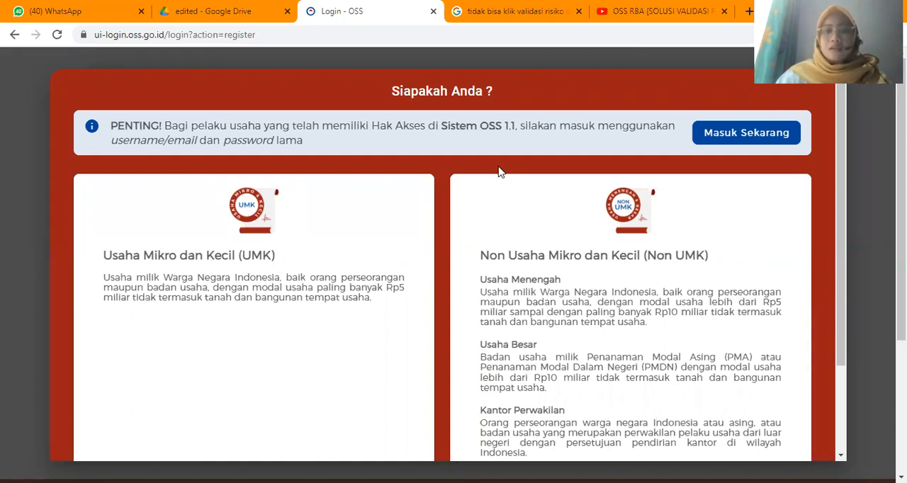
{"action": "scroll", "coordinate": [500, 172], "scroll_direction": "down", "scroll_amount": 1}
{"action": "scroll", "coordinate": [497, 197], "scroll_direction": "down", "scroll_amount": 1}
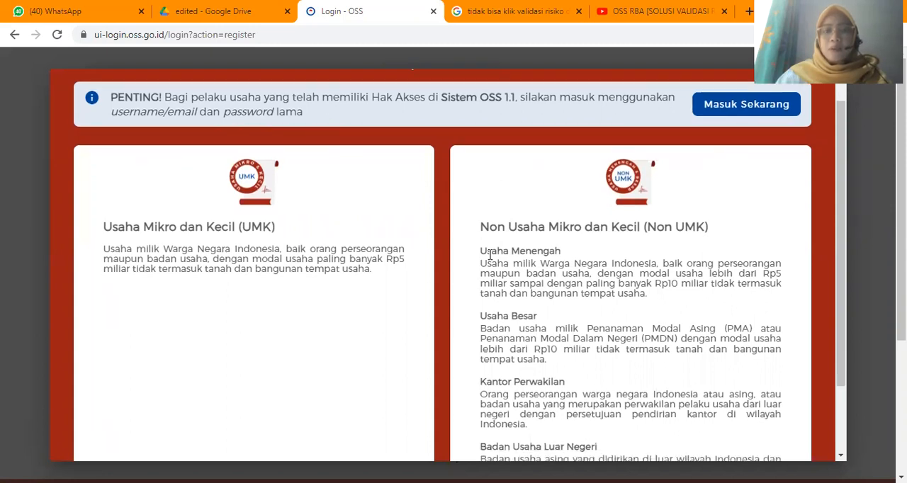
{"action": "scroll", "coordinate": [489, 255], "scroll_direction": "down", "scroll_amount": 3}
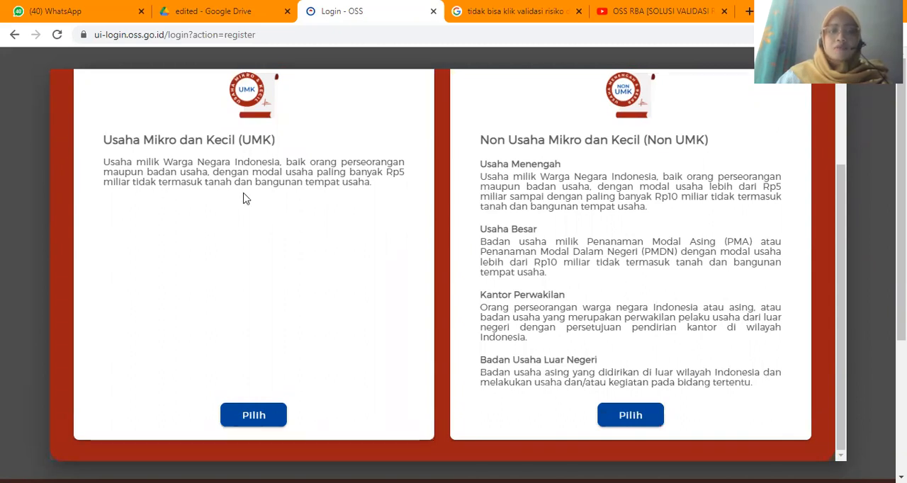
{"action": "left_click", "coordinate": [271, 416]}
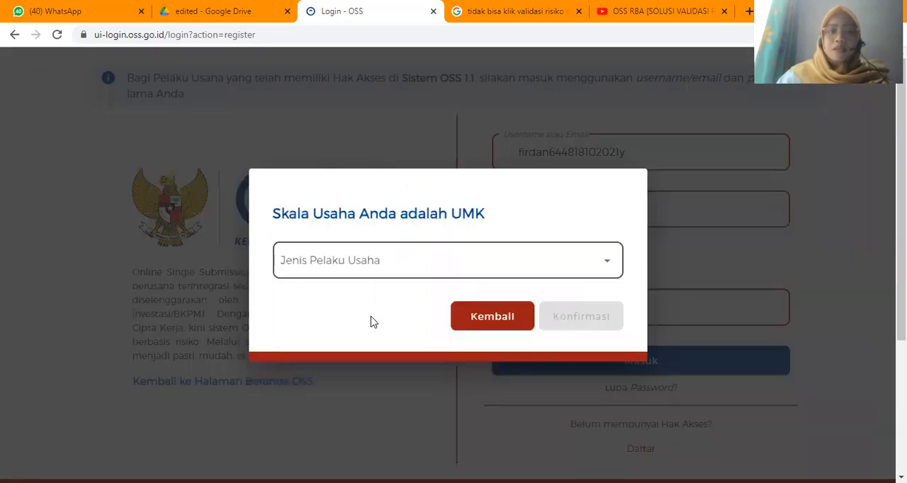
- Try registering as a Badan Usaha of type Perseroan Terbatas (PT) Perorangan, and return to the login form without confirming
{"action": "left_click", "coordinate": [402, 261]}
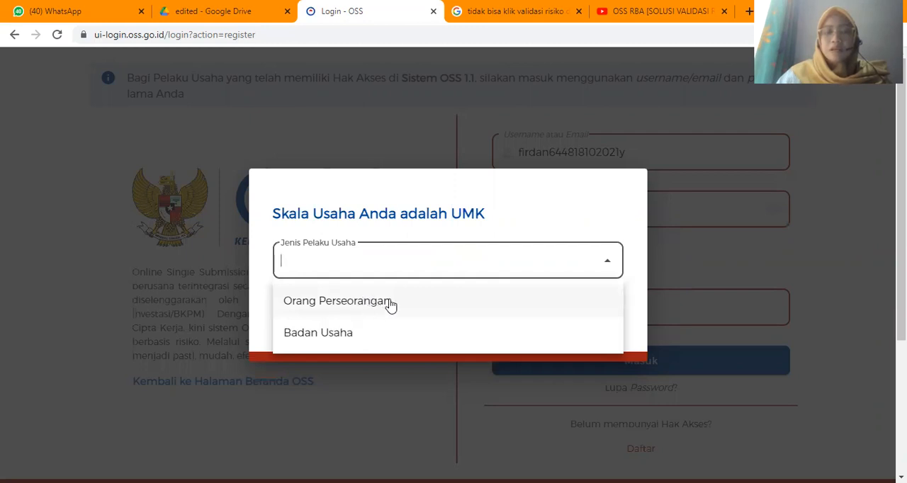
{"action": "left_click", "coordinate": [314, 340]}
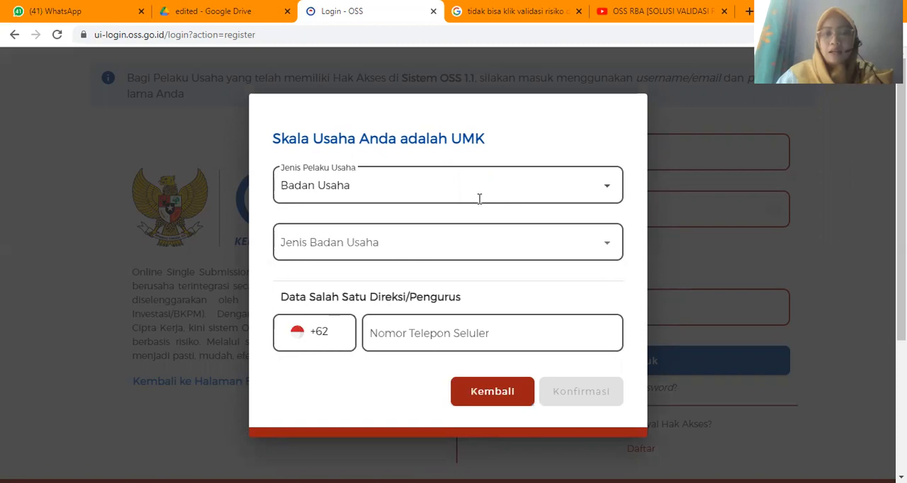
{"action": "left_click", "coordinate": [425, 186]}
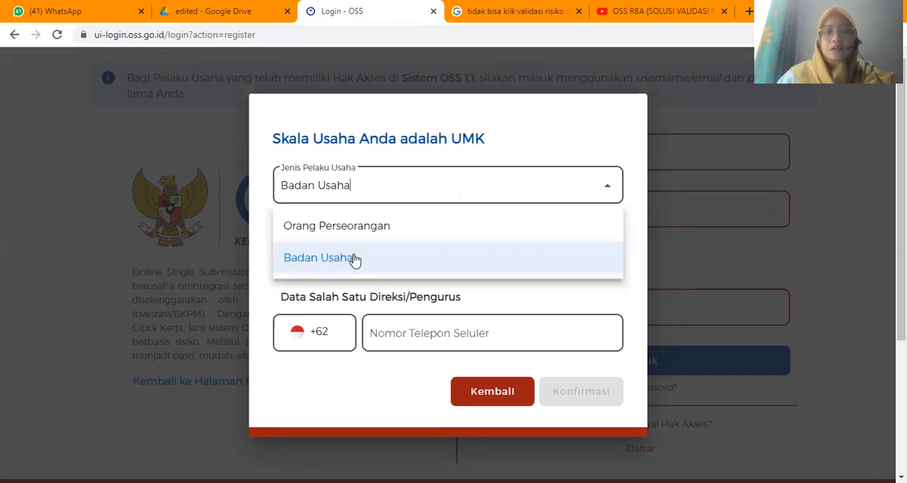
{"action": "left_click", "coordinate": [375, 248]}
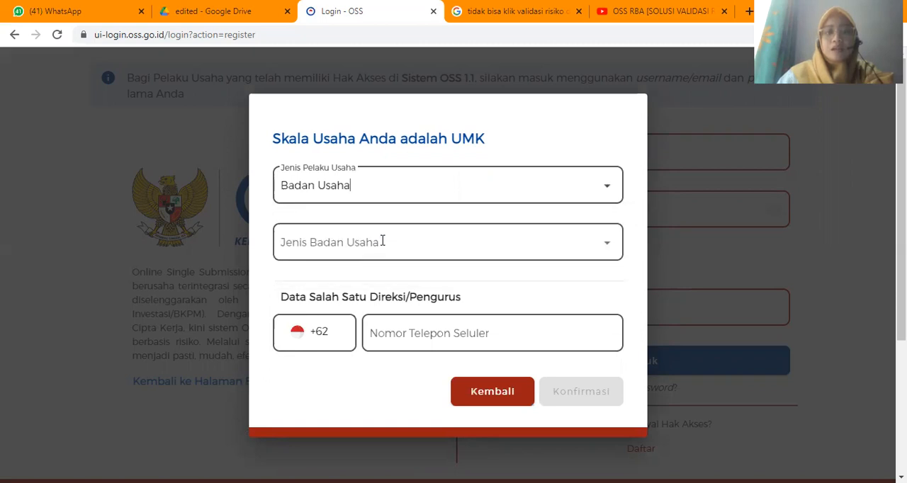
{"action": "left_click", "coordinate": [382, 241]}
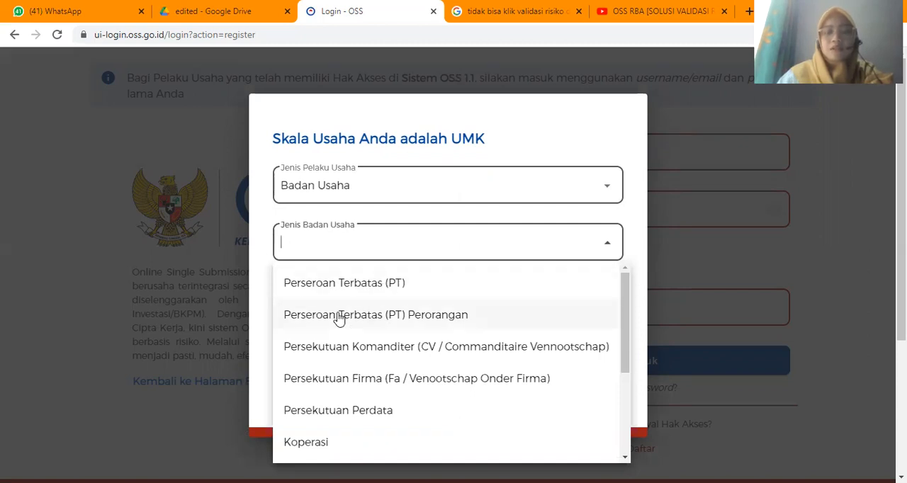
{"action": "left_click", "coordinate": [429, 319]}
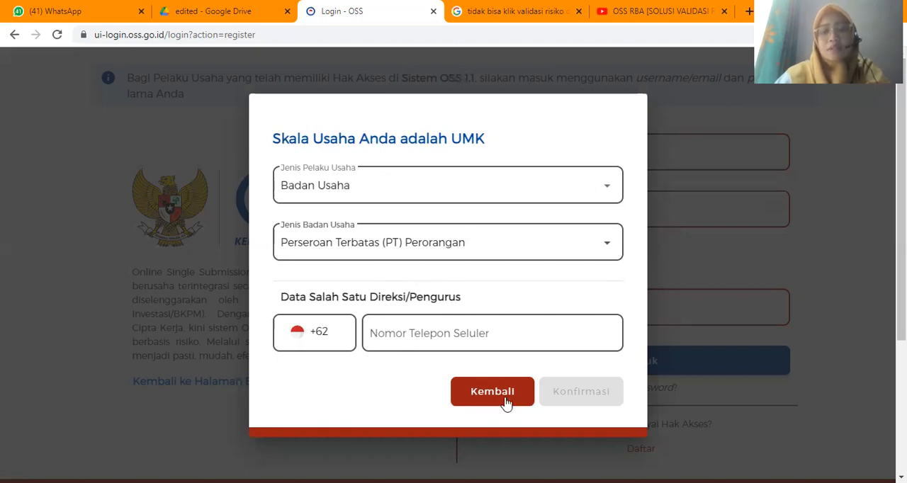
{"action": "left_click", "coordinate": [416, 334]}
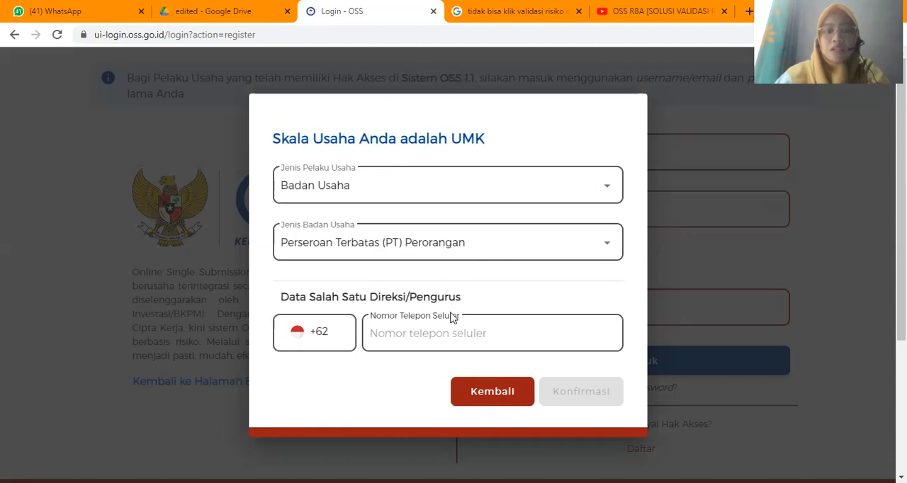
{"action": "left_click", "coordinate": [434, 345]}
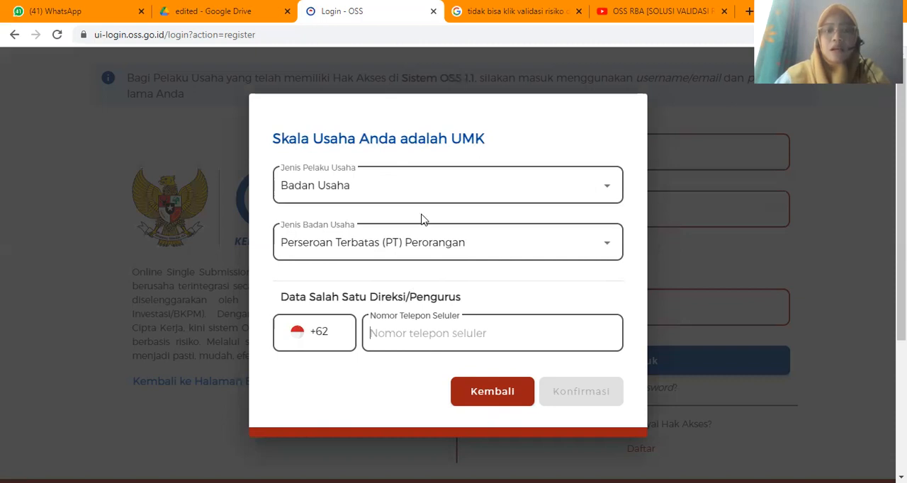
{"action": "left_click", "coordinate": [491, 392]}
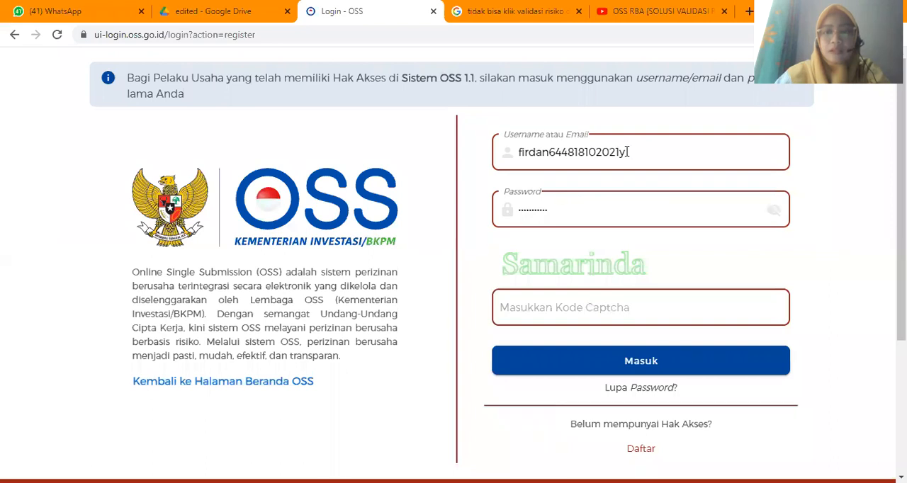
- Enter the displayed captcha code and log in with the prefilled account credentials
{"action": "left_click", "coordinate": [627, 152]}
{"action": "left_click", "coordinate": [585, 186]}
{"action": "scroll", "coordinate": [583, 241], "scroll_direction": "down", "scroll_amount": 1}
{"action": "scroll", "coordinate": [582, 241], "scroll_direction": "down", "scroll_amount": 1}
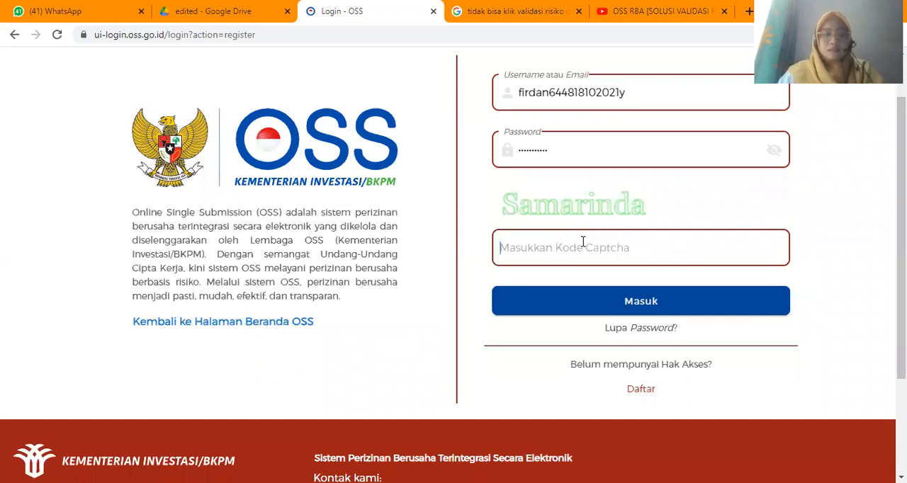
{"action": "left_click", "coordinate": [582, 241]}
{"action": "type", "text": "Samari"}
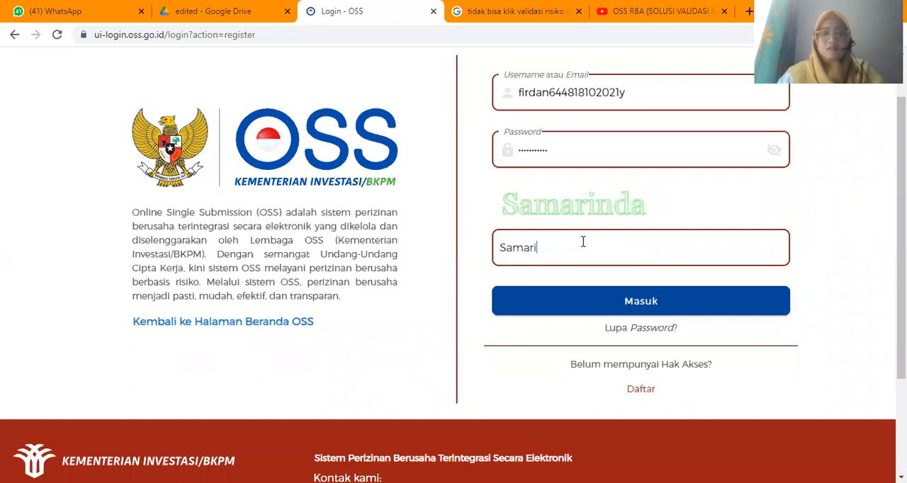
{"action": "type", "text": "nda"}
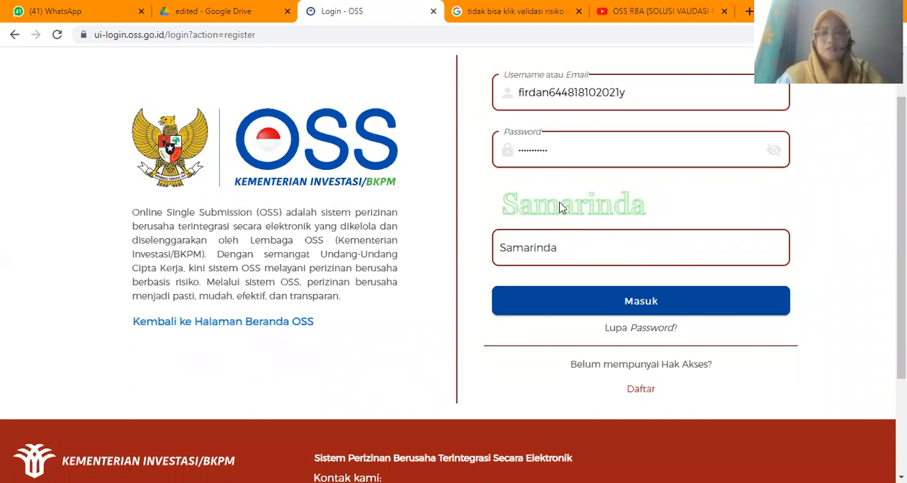
{"action": "left_click", "coordinate": [606, 299]}
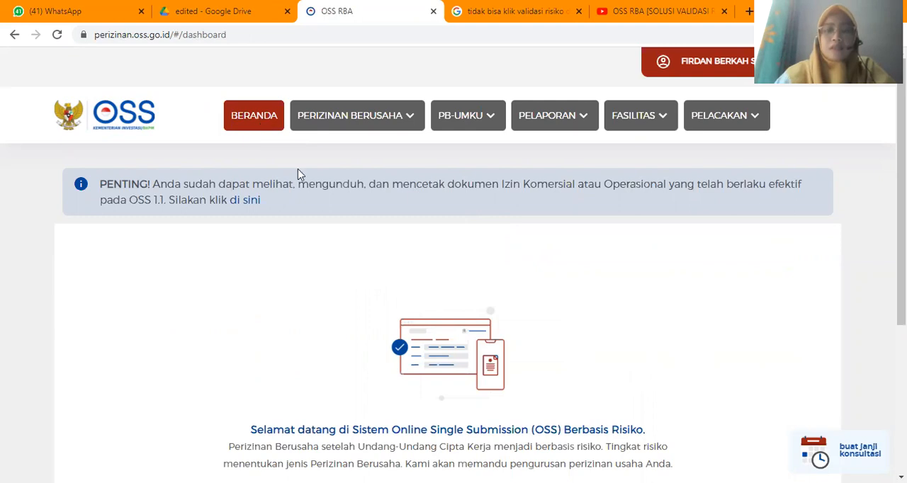
- Go through the dashboard's welcome introduction to its end and continue to the Formulir Badan Usaha
{"action": "scroll", "coordinate": [439, 388], "scroll_direction": "down", "scroll_amount": 2}
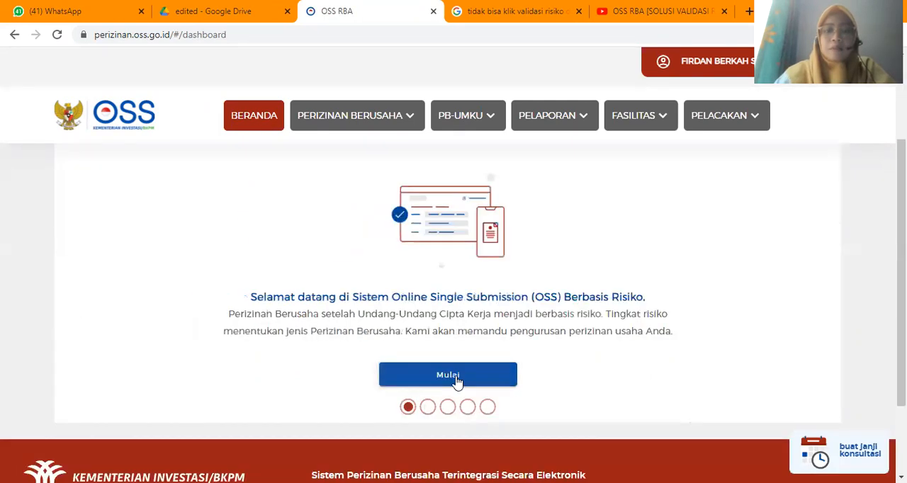
{"action": "left_click", "coordinate": [487, 381]}
{"action": "left_click", "coordinate": [487, 381]}
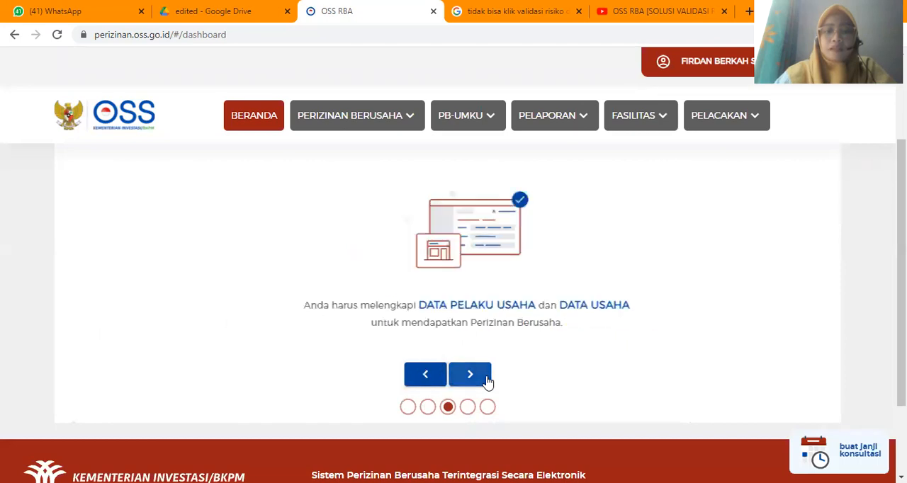
{"action": "left_click", "coordinate": [487, 381]}
{"action": "left_click", "coordinate": [486, 381]}
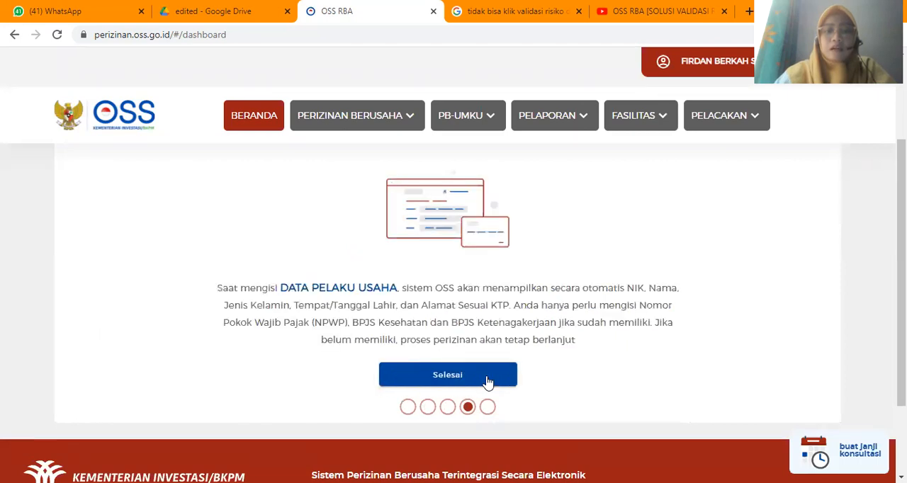
{"action": "left_click", "coordinate": [486, 376]}
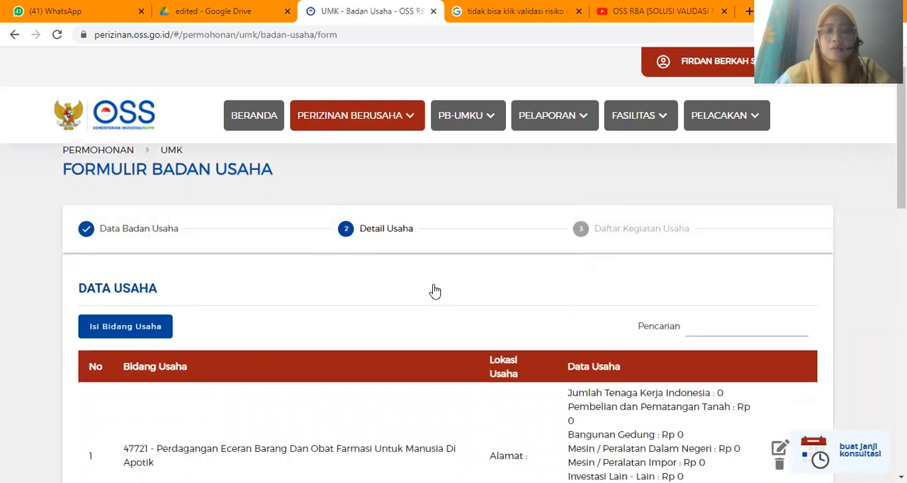
- Examine the Detail Usaha stage of the form, including the business data table and the import, BPJS and WLKP questions
{"action": "scroll", "coordinate": [435, 290], "scroll_direction": "down", "scroll_amount": 2}
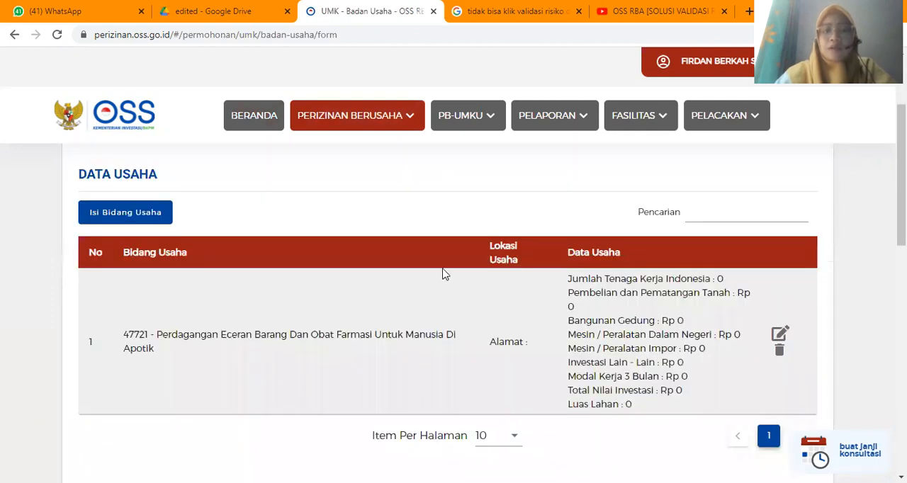
{"action": "scroll", "coordinate": [455, 256], "scroll_direction": "up", "scroll_amount": 1}
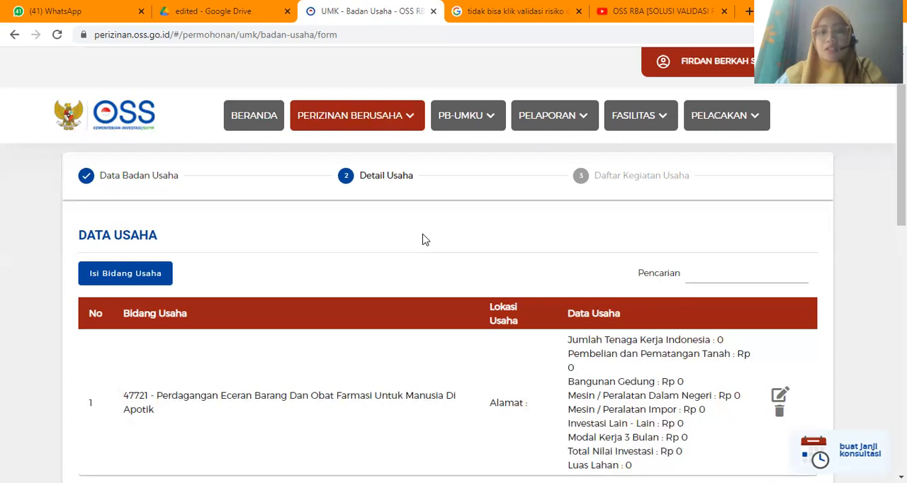
{"action": "scroll", "coordinate": [432, 268], "scroll_direction": "down", "scroll_amount": 1}
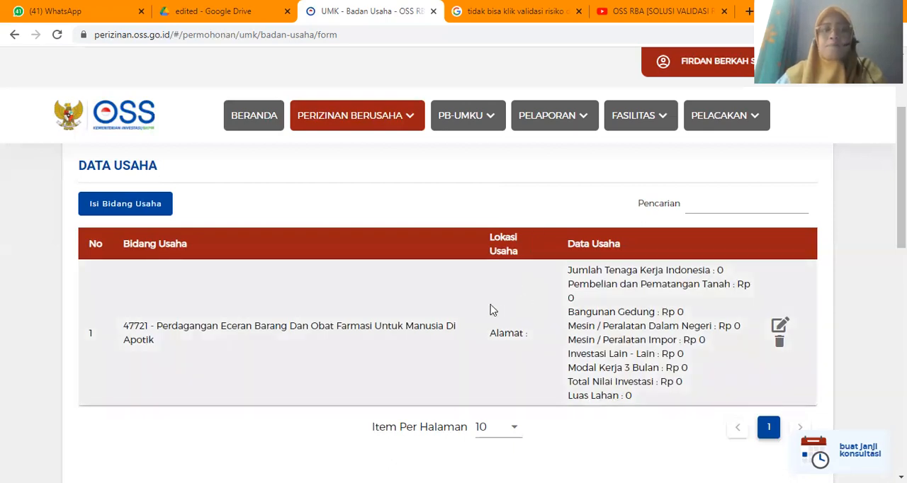
{"action": "scroll", "coordinate": [493, 309], "scroll_direction": "down", "scroll_amount": 2}
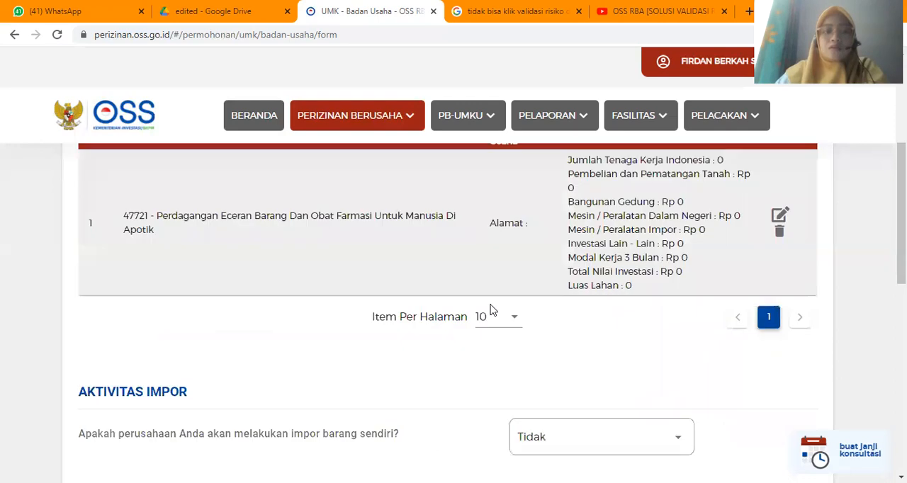
{"action": "scroll", "coordinate": [493, 310], "scroll_direction": "up", "scroll_amount": 4}
{"action": "scroll", "coordinate": [371, 138], "scroll_direction": "up", "scroll_amount": 1}
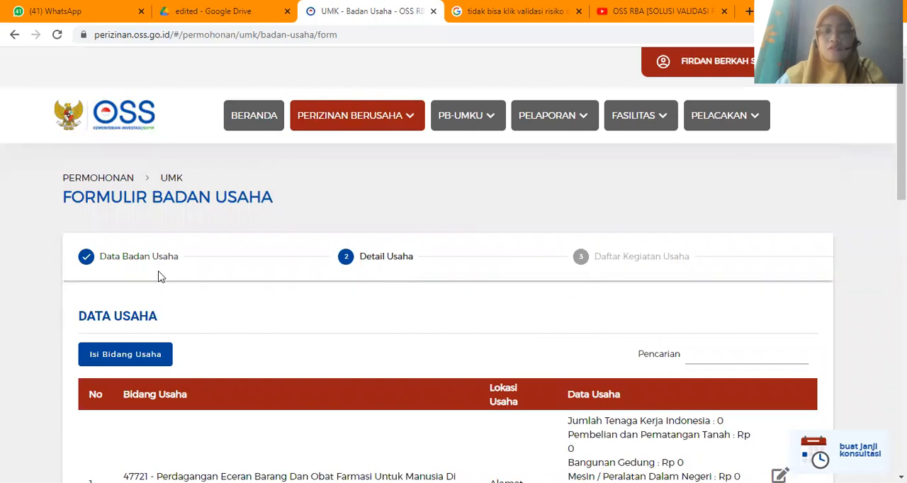
{"action": "scroll", "coordinate": [276, 335], "scroll_direction": "down", "scroll_amount": 4}
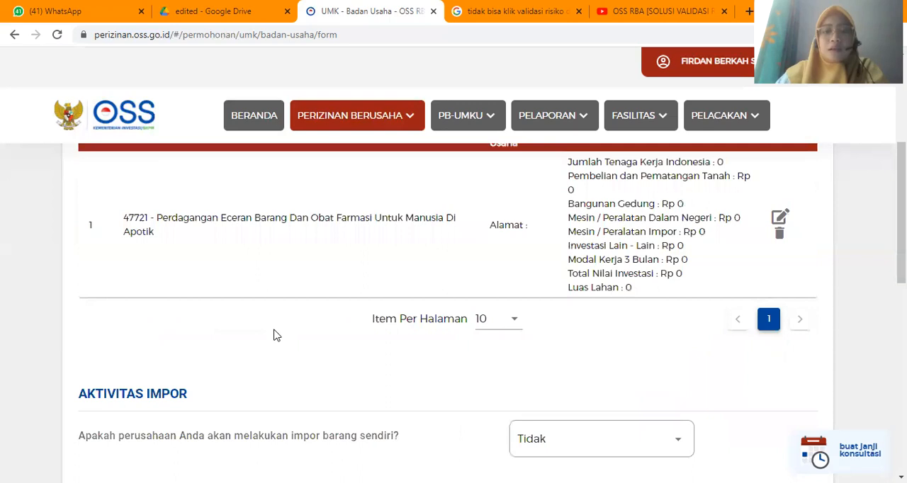
{"action": "scroll", "coordinate": [277, 335], "scroll_direction": "down", "scroll_amount": 6}
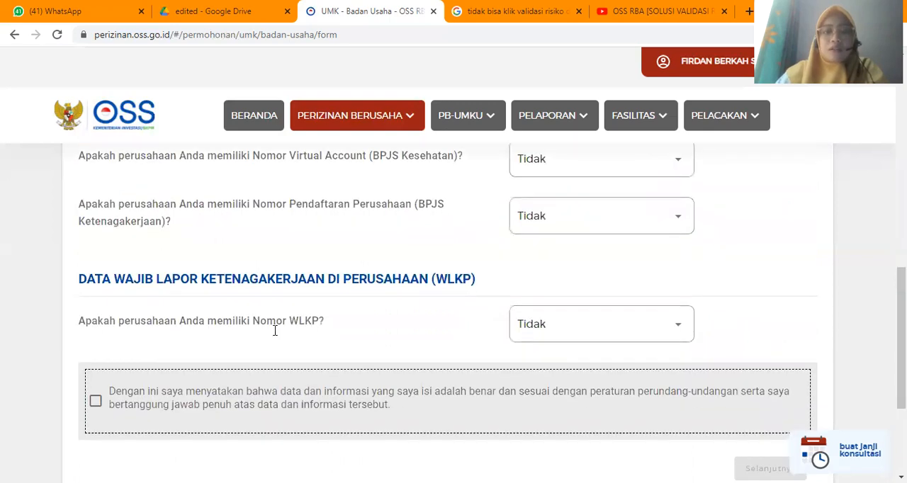
{"action": "scroll", "coordinate": [275, 333], "scroll_direction": "up", "scroll_amount": 5}
{"action": "scroll", "coordinate": [219, 255], "scroll_direction": "up", "scroll_amount": 4}
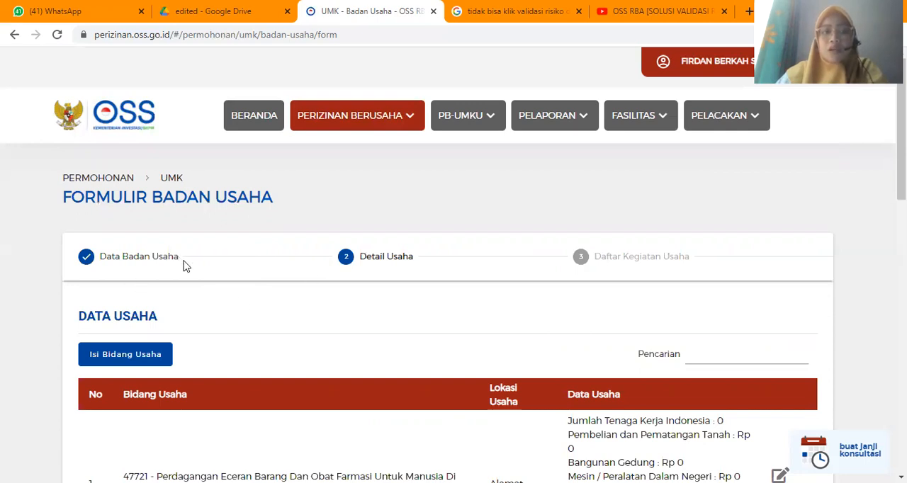
{"action": "scroll", "coordinate": [338, 330], "scroll_direction": "down", "scroll_amount": 1}
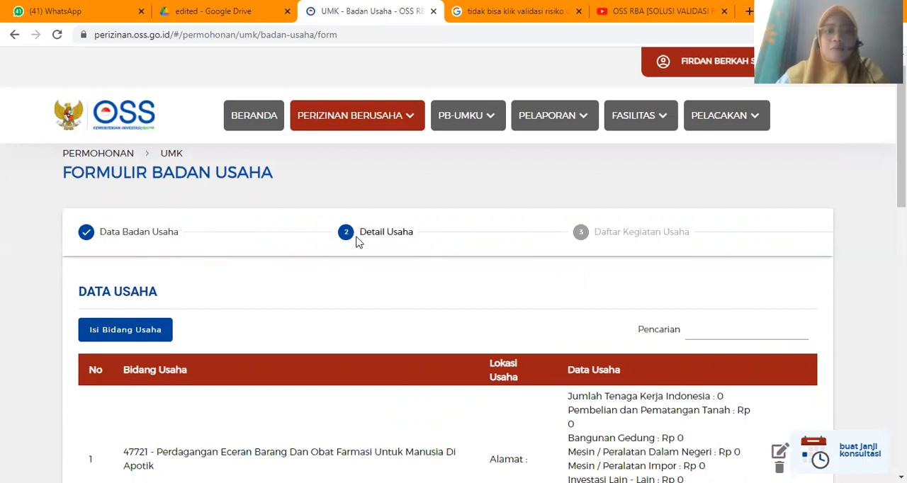
{"action": "scroll", "coordinate": [377, 269], "scroll_direction": "down", "scroll_amount": 6}
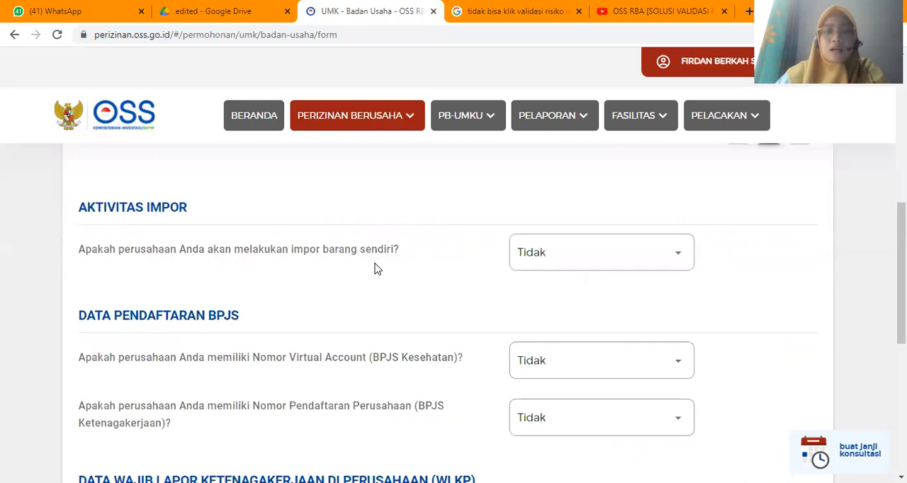
{"action": "scroll", "coordinate": [377, 269], "scroll_direction": "up", "scroll_amount": 6}
{"action": "scroll", "coordinate": [354, 340], "scroll_direction": "up", "scroll_amount": 1}
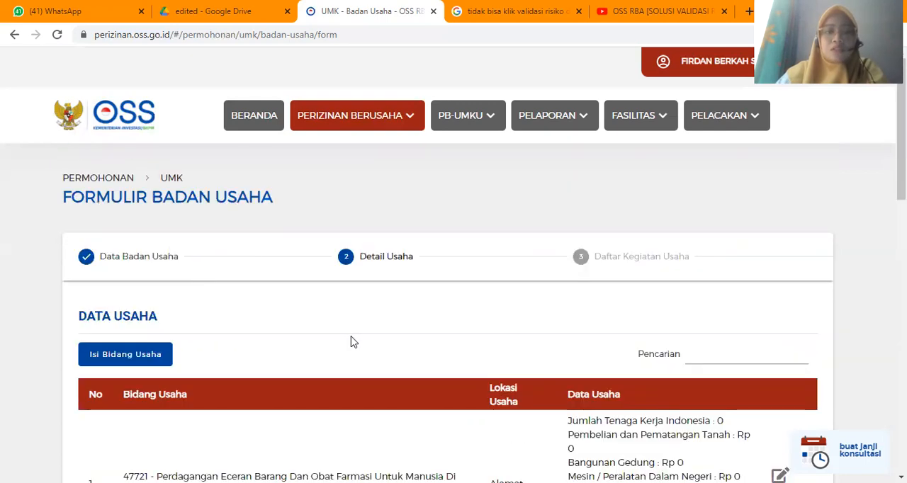
- Open the Tambah Data Usaha form to add a business field under Data Usaha
{"action": "scroll", "coordinate": [353, 342], "scroll_direction": "down", "scroll_amount": 3}
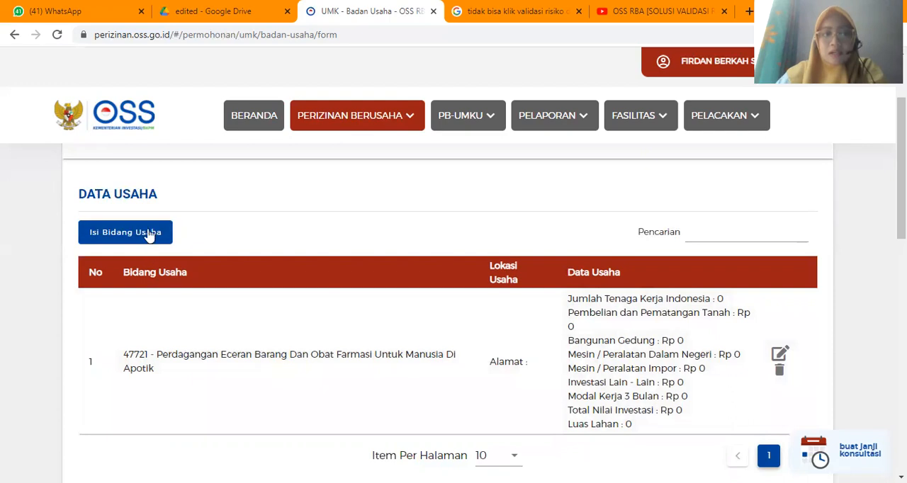
{"action": "left_click", "coordinate": [148, 235]}
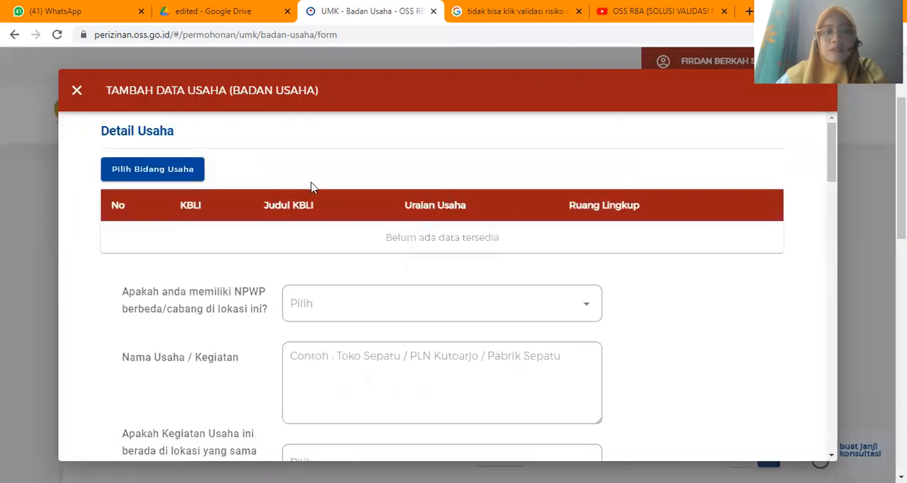
{"action": "scroll", "coordinate": [230, 189], "scroll_direction": "down", "scroll_amount": 1}
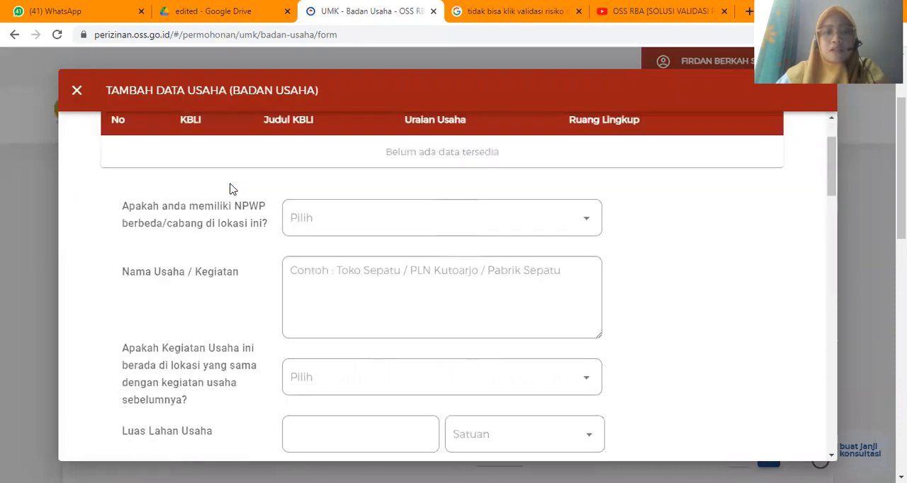
- Open the business field selection (Pemilihan Bidang Usaha) and set Jenis Kegiatan Usaha to Utama
{"action": "scroll", "coordinate": [177, 177], "scroll_direction": "up", "scroll_amount": 1}
{"action": "left_click", "coordinate": [160, 168]}
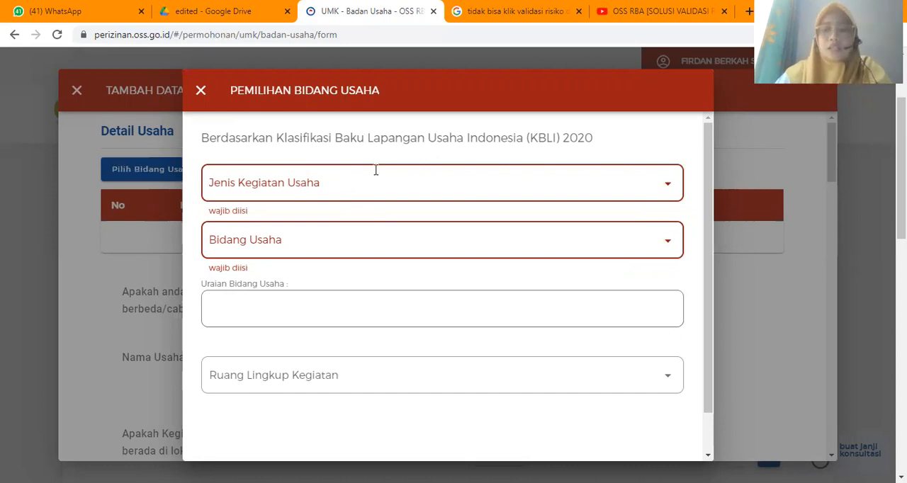
{"action": "left_click", "coordinate": [311, 193]}
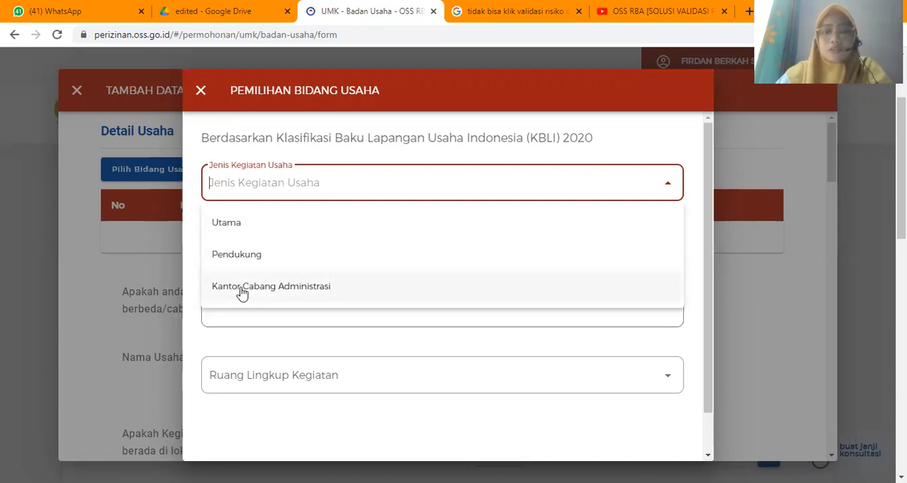
{"action": "left_click", "coordinate": [242, 225]}
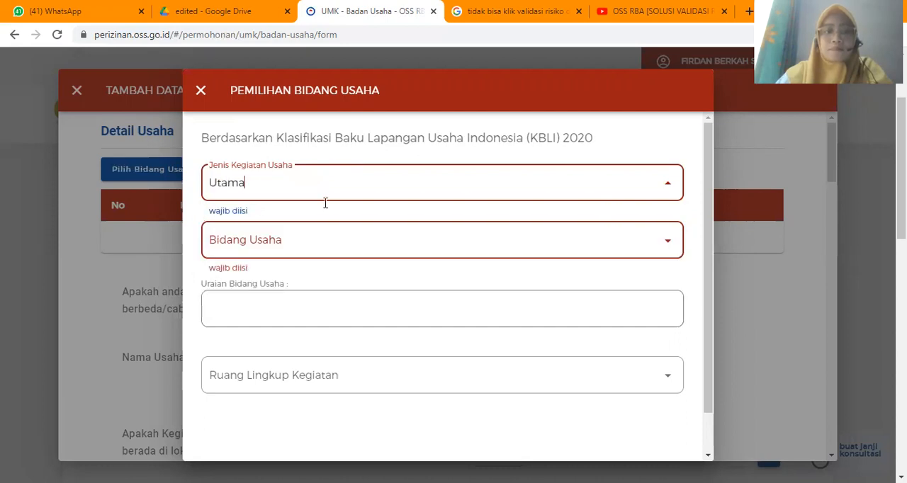
- Try to find KBLI 47221 as the Bidang Usaha and choose its Ruang Lingkup Kegiatan, leaving the selection without saving
{"action": "left_click", "coordinate": [275, 238]}
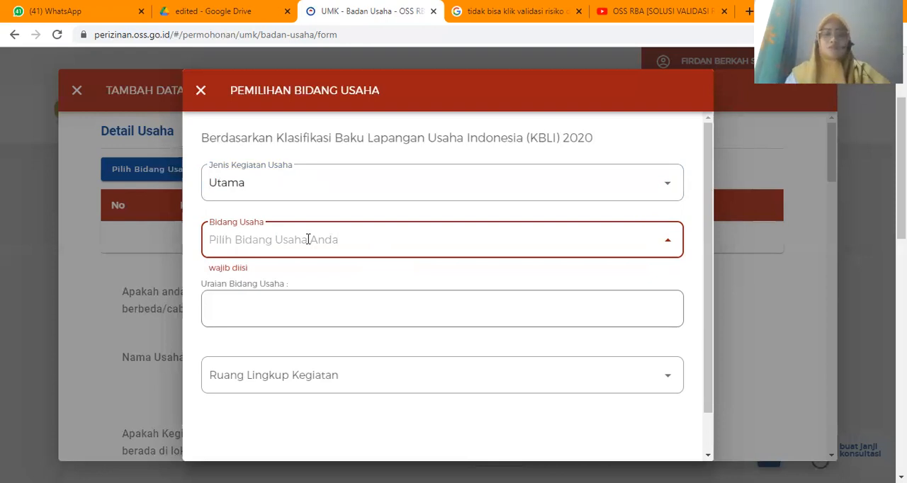
{"action": "type", "text": "4"}
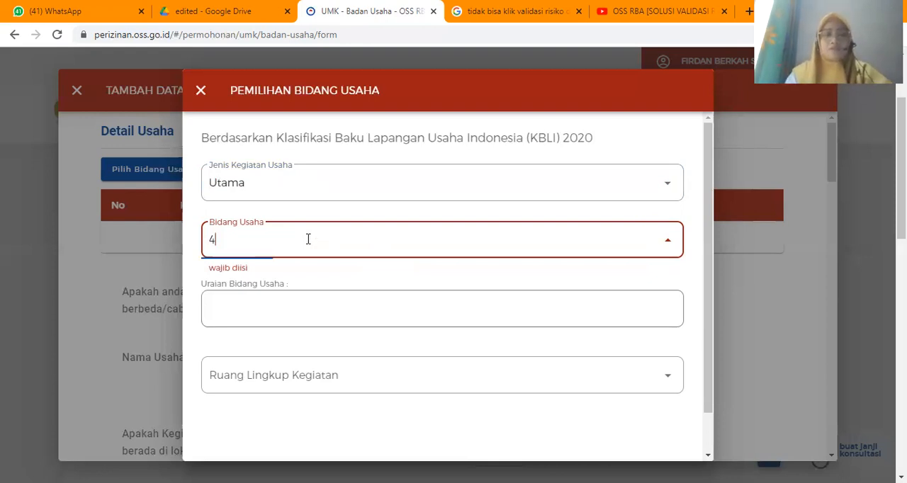
{"action": "type", "text": "7221"}
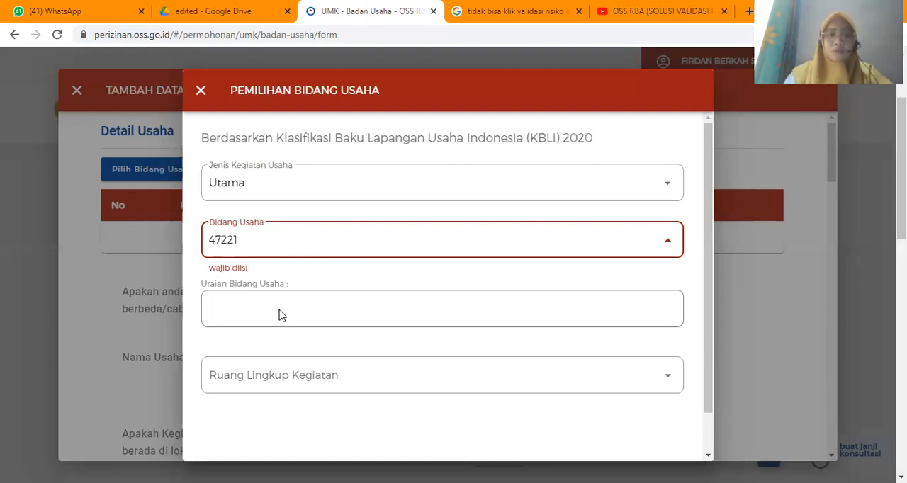
{"action": "scroll", "coordinate": [279, 315], "scroll_direction": "down", "scroll_amount": 1}
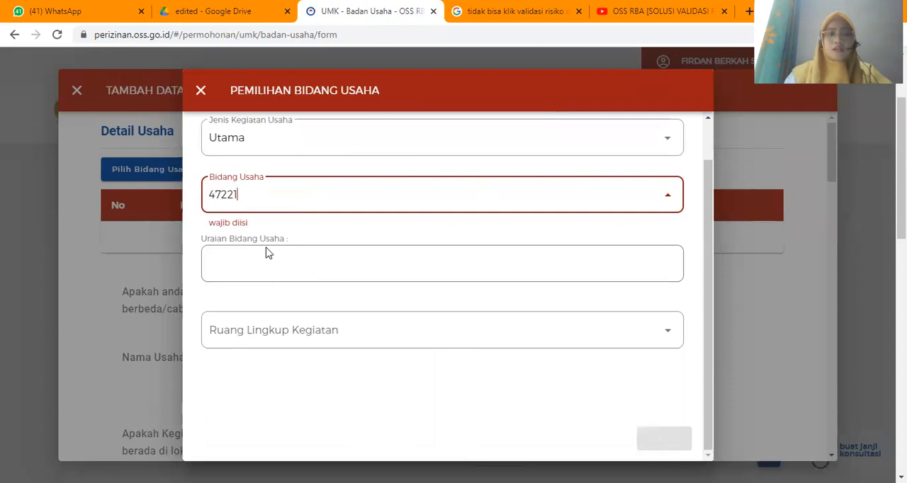
{"action": "left_click", "coordinate": [387, 338]}
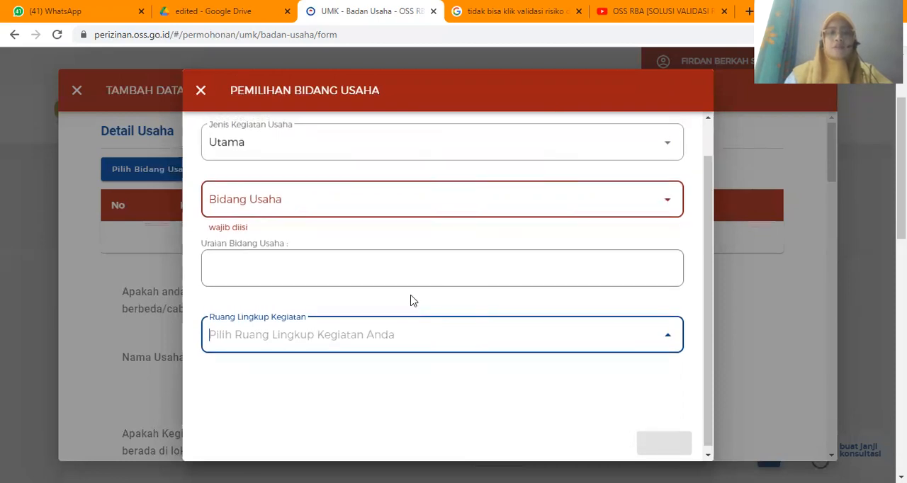
{"action": "scroll", "coordinate": [397, 181], "scroll_direction": "up", "scroll_amount": 1}
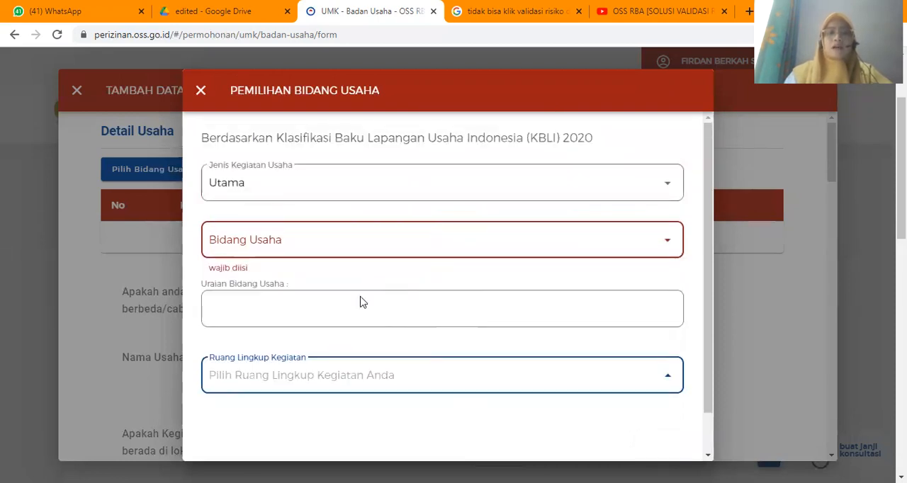
{"action": "left_click", "coordinate": [276, 246]}
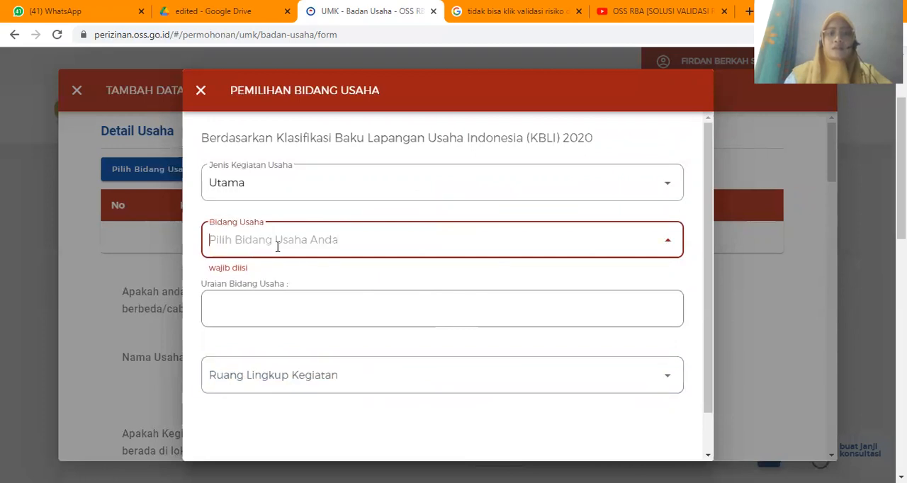
{"action": "scroll", "coordinate": [278, 246], "scroll_direction": "down", "scroll_amount": 1}
{"action": "scroll", "coordinate": [204, 92], "scroll_direction": "up", "scroll_amount": 1}
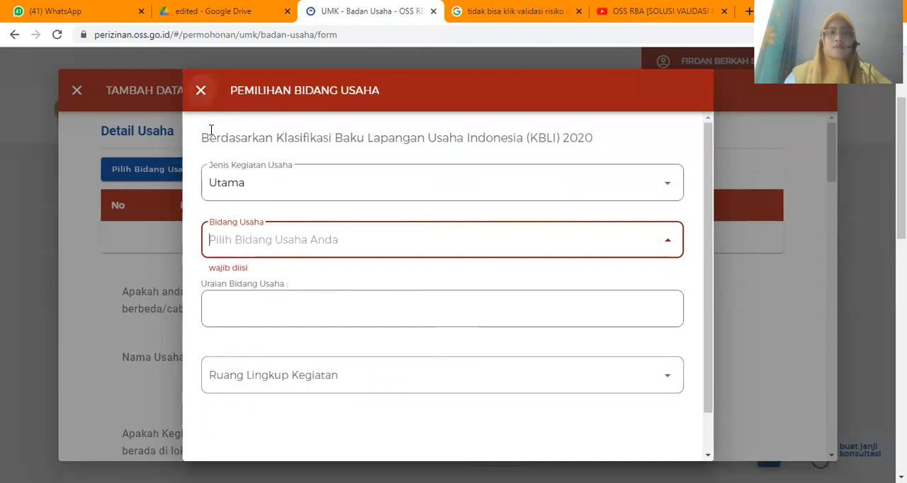
{"action": "left_click", "coordinate": [202, 92]}
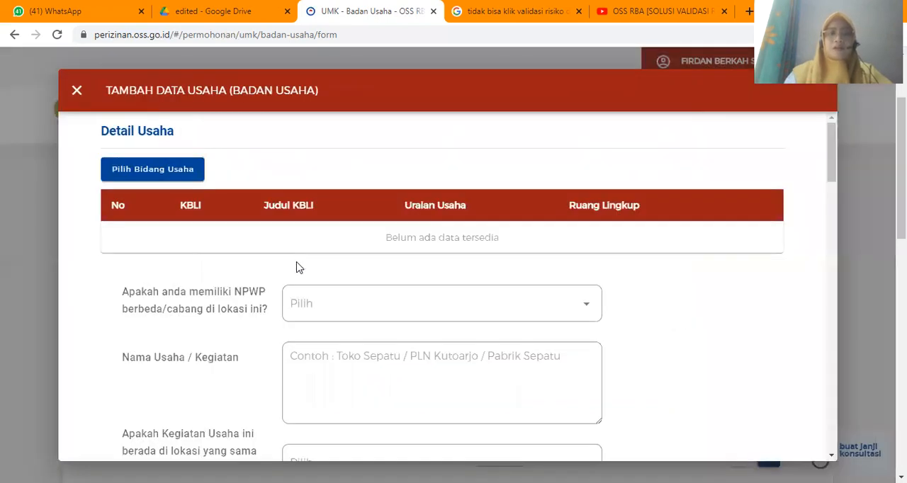
- Examine the Tambah Data Usaha form's location, investment and workforce fields, and close the form
{"action": "scroll", "coordinate": [297, 268], "scroll_direction": "down", "scroll_amount": 3}
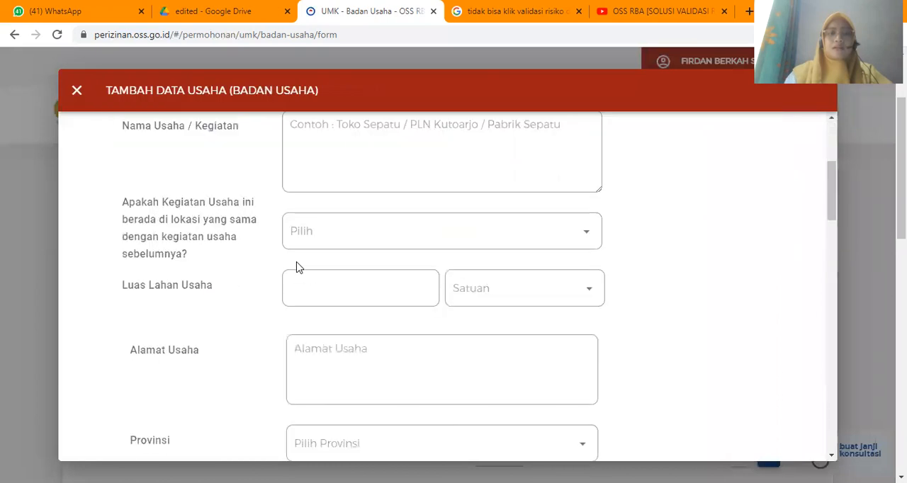
{"action": "scroll", "coordinate": [297, 267], "scroll_direction": "down", "scroll_amount": 5}
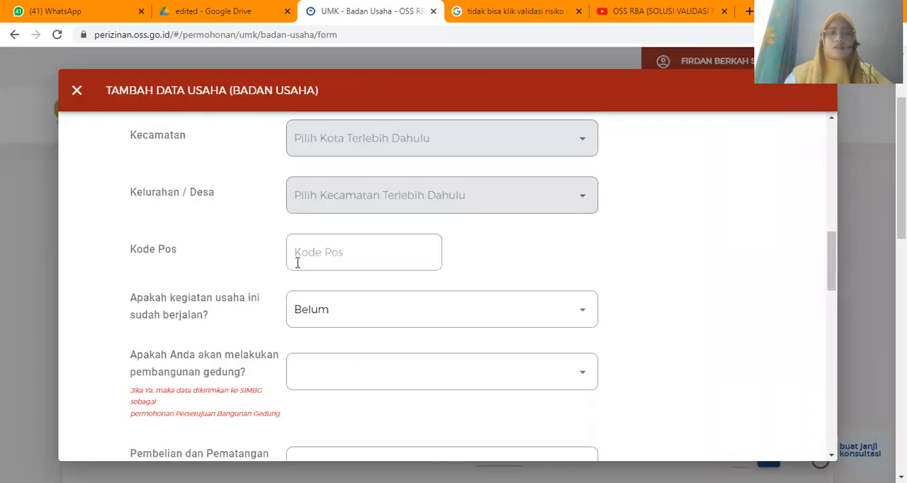
{"action": "scroll", "coordinate": [297, 263], "scroll_direction": "down", "scroll_amount": 2}
{"action": "scroll", "coordinate": [297, 267], "scroll_direction": "down", "scroll_amount": 8}
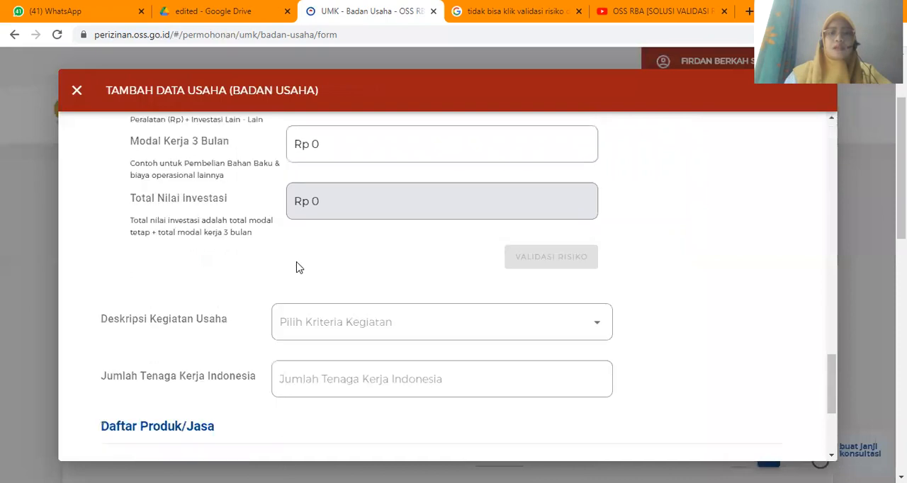
{"action": "scroll", "coordinate": [546, 269], "scroll_direction": "down", "scroll_amount": 1}
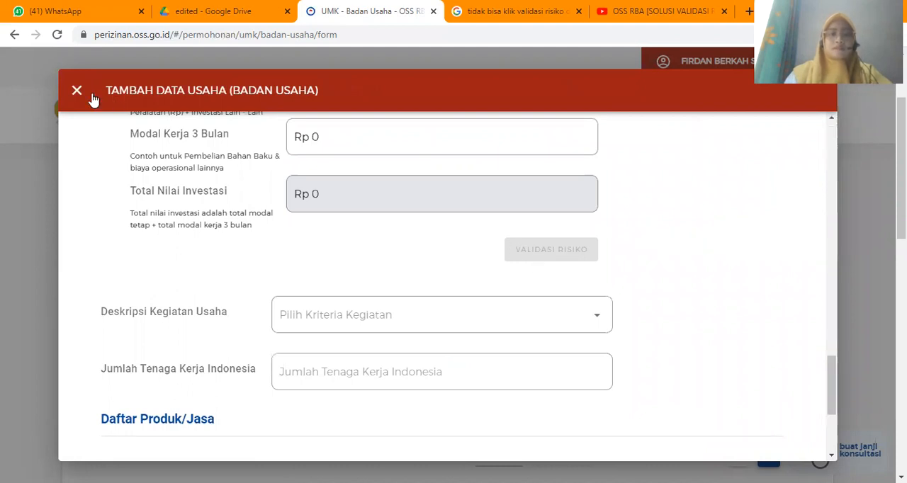
{"action": "scroll", "coordinate": [84, 97], "scroll_direction": "up", "scroll_amount": 2}
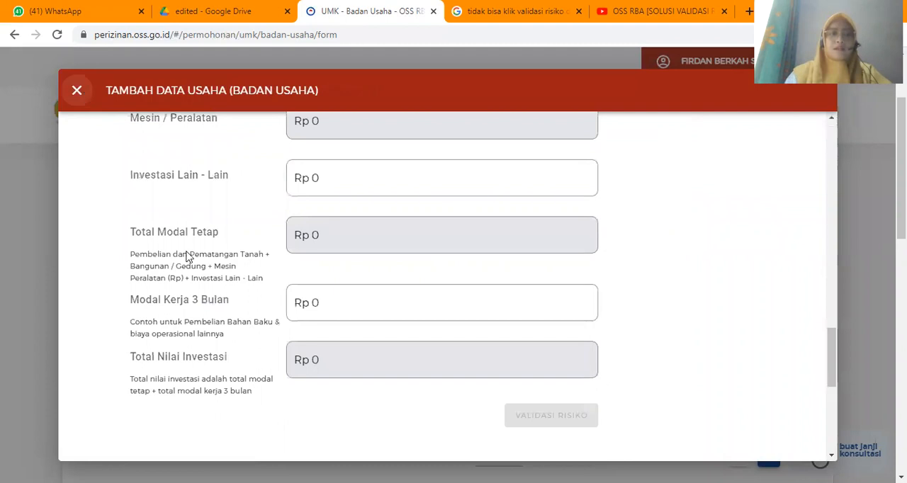
{"action": "left_click", "coordinate": [78, 91]}
- Open the existing 47721 pharmacy retail entry in the Data Usaha table for editing
{"action": "scroll", "coordinate": [188, 260], "scroll_direction": "down", "scroll_amount": 1}
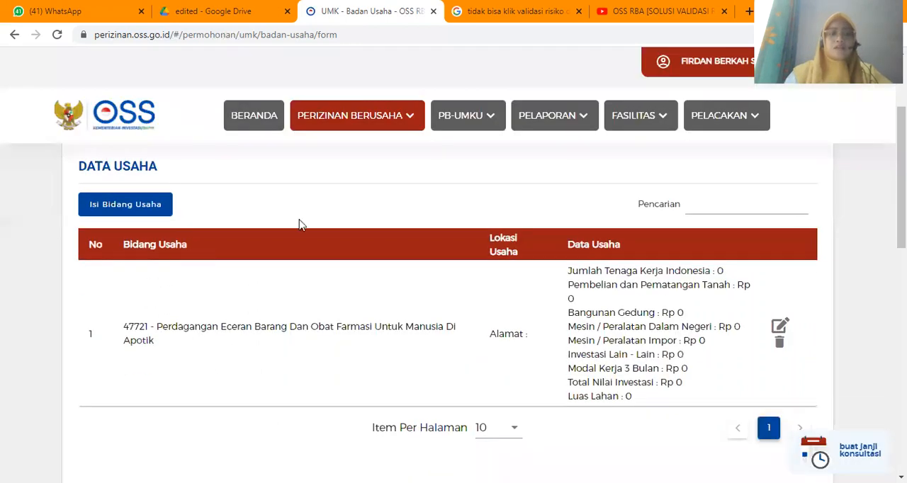
{"action": "scroll", "coordinate": [299, 222], "scroll_direction": "down", "scroll_amount": 1}
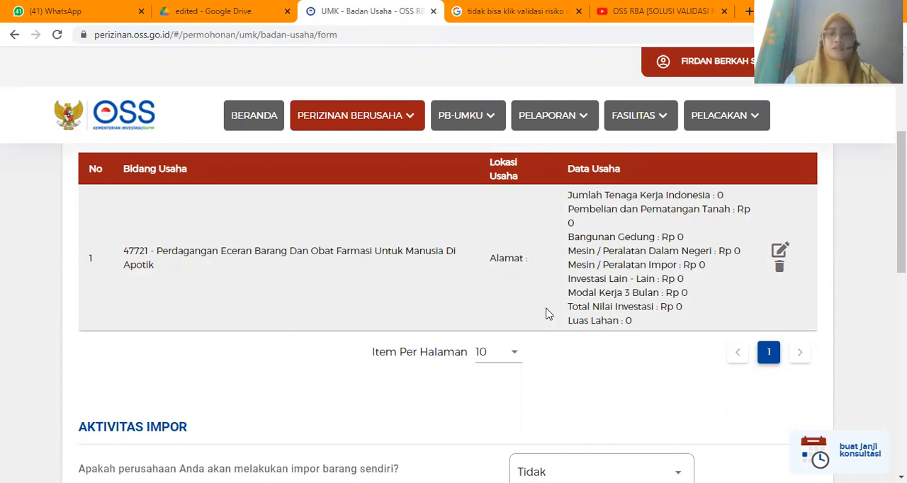
{"action": "scroll", "coordinate": [546, 319], "scroll_direction": "up", "scroll_amount": 1}
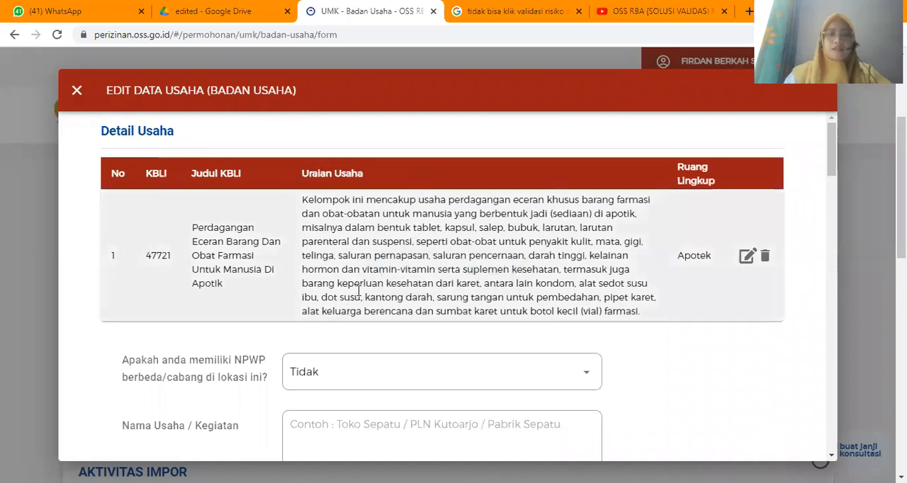
- Run the risk validation for the pharmacy business entry beneath its investment values
{"action": "scroll", "coordinate": [359, 290], "scroll_direction": "down", "scroll_amount": 2}
{"action": "scroll", "coordinate": [358, 291], "scroll_direction": "down", "scroll_amount": 6}
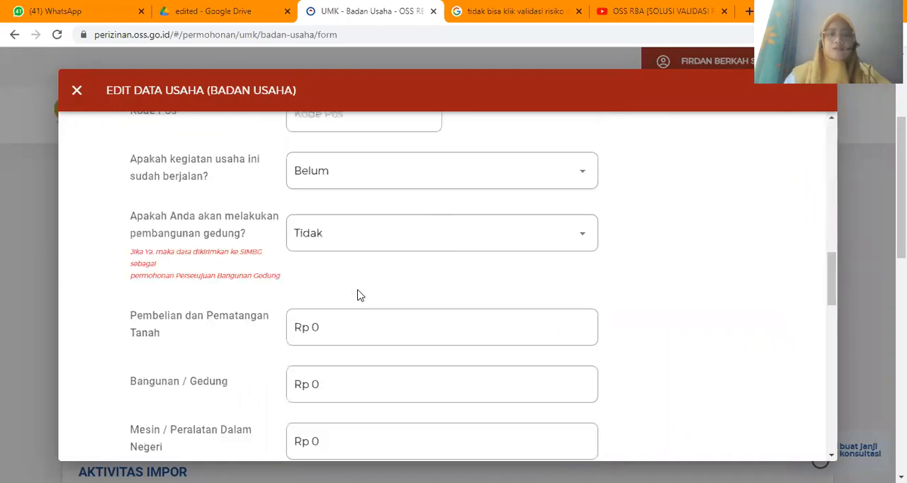
{"action": "scroll", "coordinate": [358, 294], "scroll_direction": "down", "scroll_amount": 3}
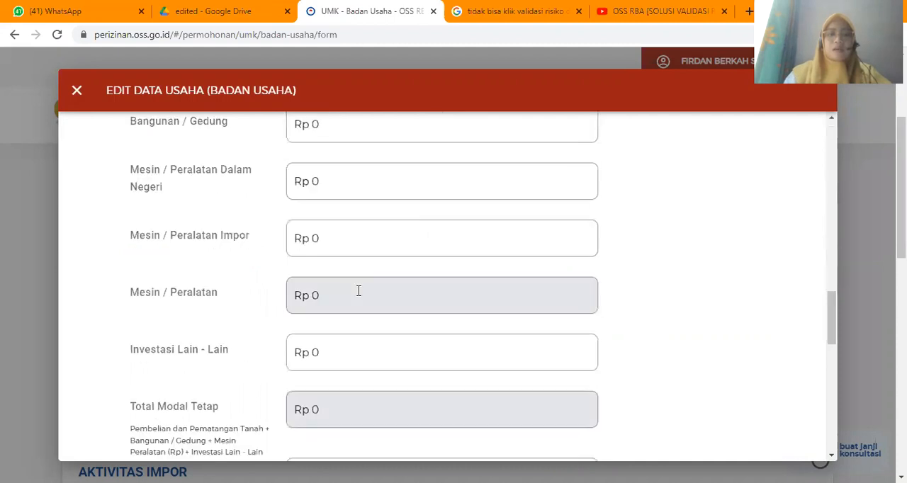
{"action": "scroll", "coordinate": [359, 294], "scroll_direction": "down", "scroll_amount": 2}
{"action": "scroll", "coordinate": [425, 330], "scroll_direction": "down", "scroll_amount": 2}
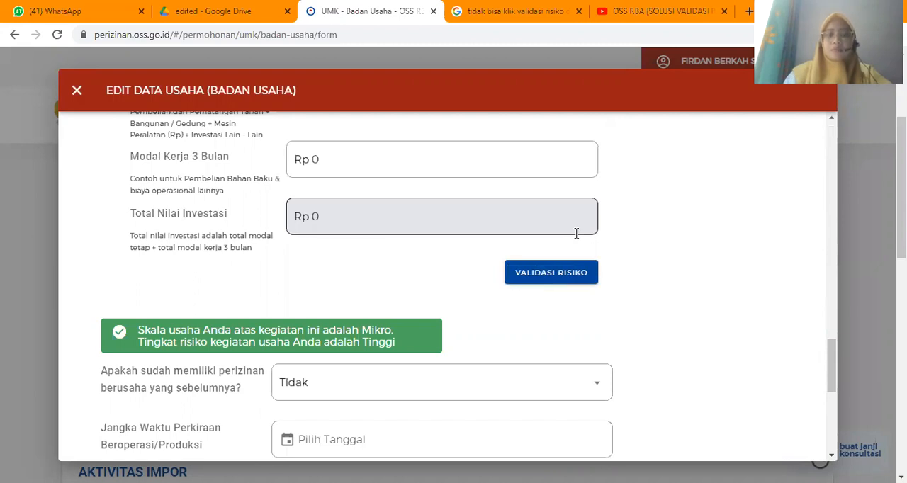
{"action": "left_click", "coordinate": [520, 276]}
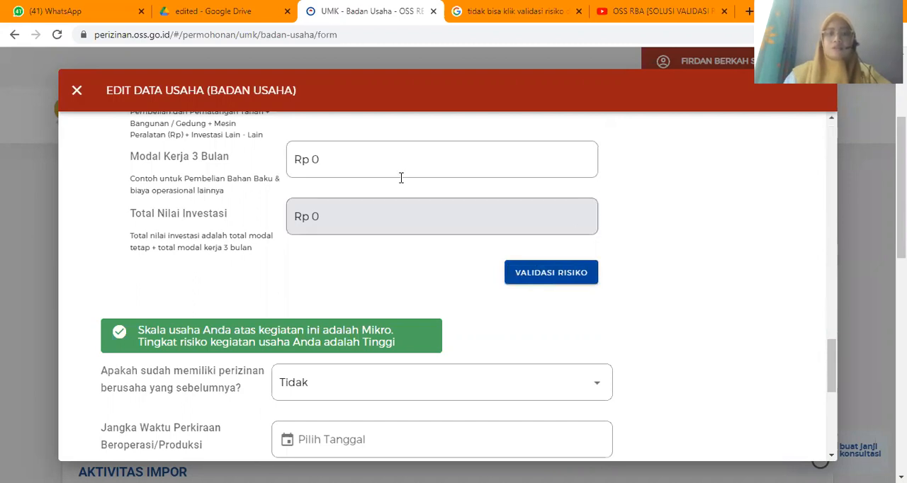
- Review the entry's investment, building and location fields back up to its KBLI details
{"action": "scroll", "coordinate": [397, 283], "scroll_direction": "up", "scroll_amount": 3}
{"action": "scroll", "coordinate": [427, 379], "scroll_direction": "up", "scroll_amount": 1}
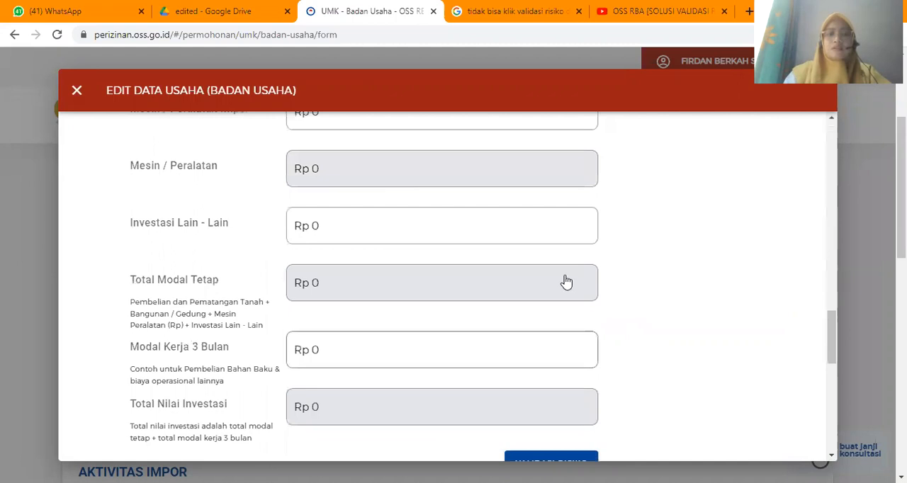
{"action": "scroll", "coordinate": [567, 283], "scroll_direction": "down", "scroll_amount": 3}
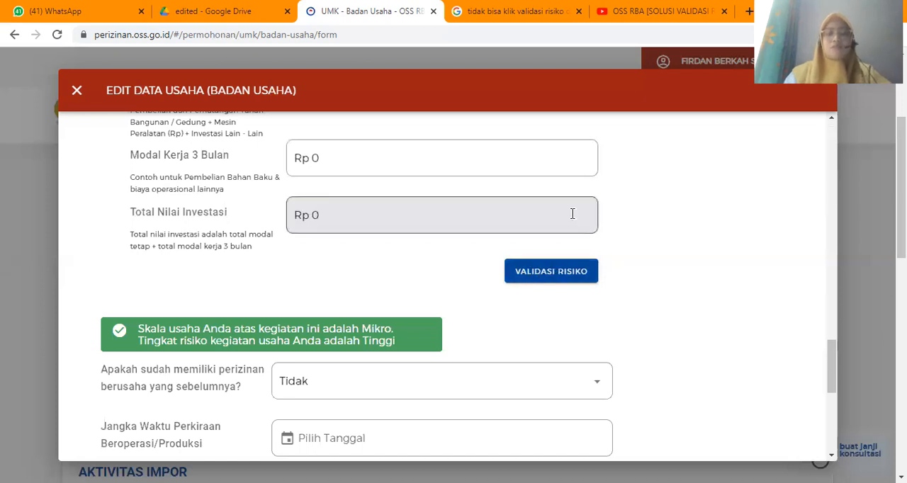
{"action": "scroll", "coordinate": [572, 213], "scroll_direction": "up", "scroll_amount": 1}
{"action": "scroll", "coordinate": [573, 218], "scroll_direction": "up", "scroll_amount": 5}
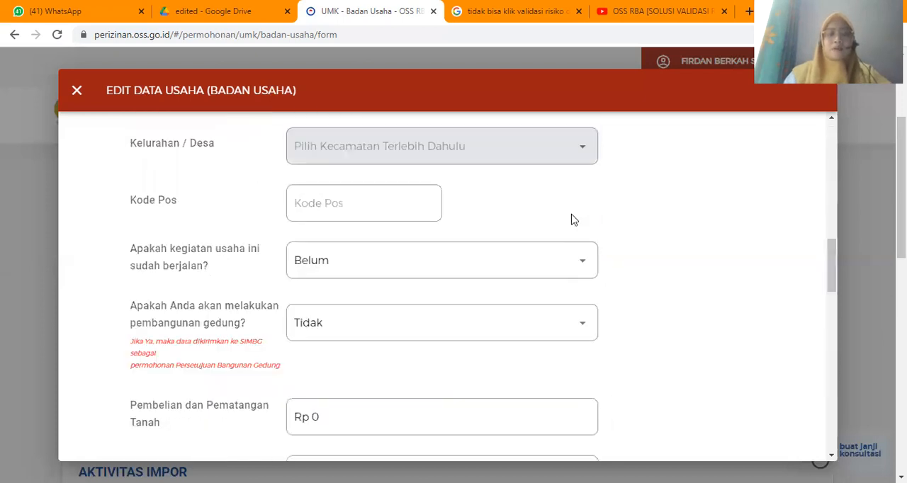
{"action": "scroll", "coordinate": [573, 216], "scroll_direction": "up", "scroll_amount": 2}
{"action": "scroll", "coordinate": [573, 214], "scroll_direction": "up", "scroll_amount": 5}
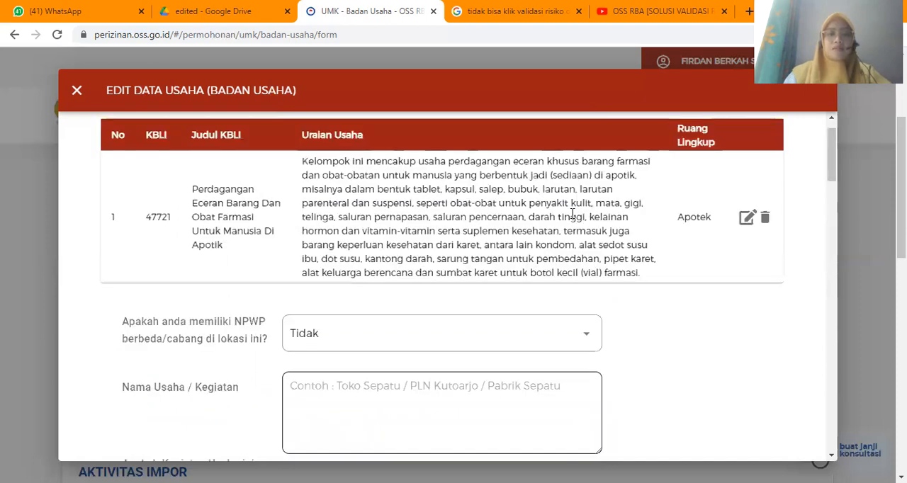
- Answer Ya to the question whether the business has a different or branch NPWP at this location
{"action": "scroll", "coordinate": [572, 214], "scroll_direction": "down", "scroll_amount": 3}
{"action": "scroll", "coordinate": [394, 210], "scroll_direction": "down", "scroll_amount": 1}
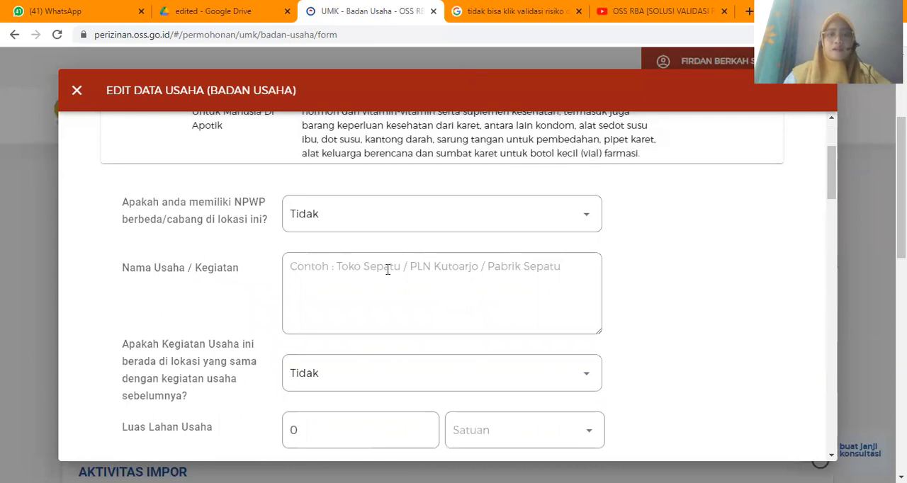
{"action": "left_click", "coordinate": [387, 270]}
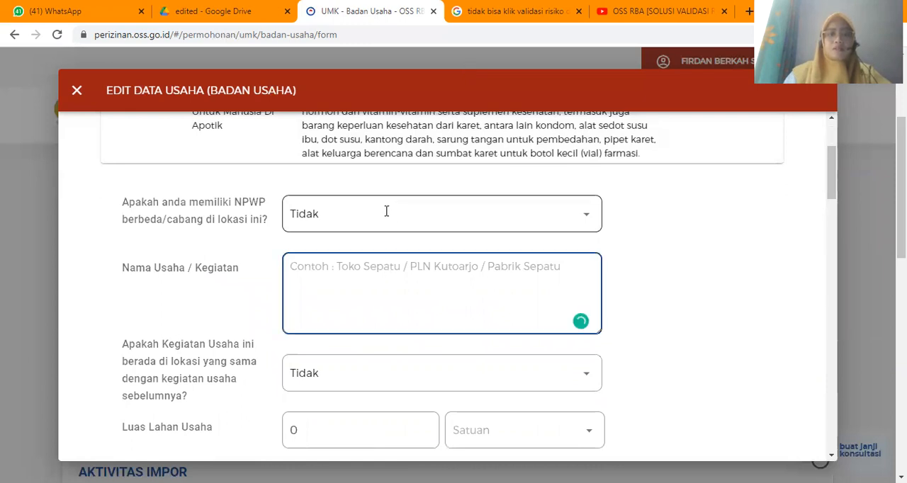
{"action": "scroll", "coordinate": [386, 211], "scroll_direction": "up", "scroll_amount": 1}
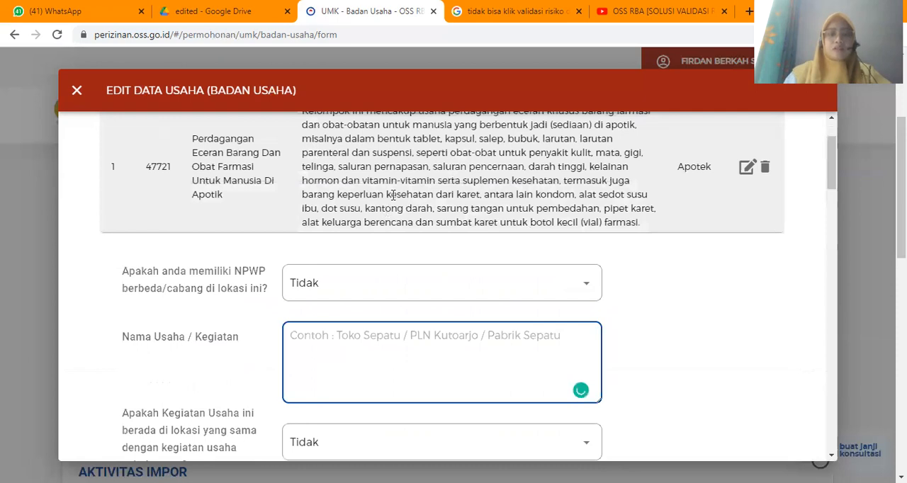
{"action": "scroll", "coordinate": [321, 248], "scroll_direction": "down", "scroll_amount": 1}
{"action": "left_click", "coordinate": [321, 248]}
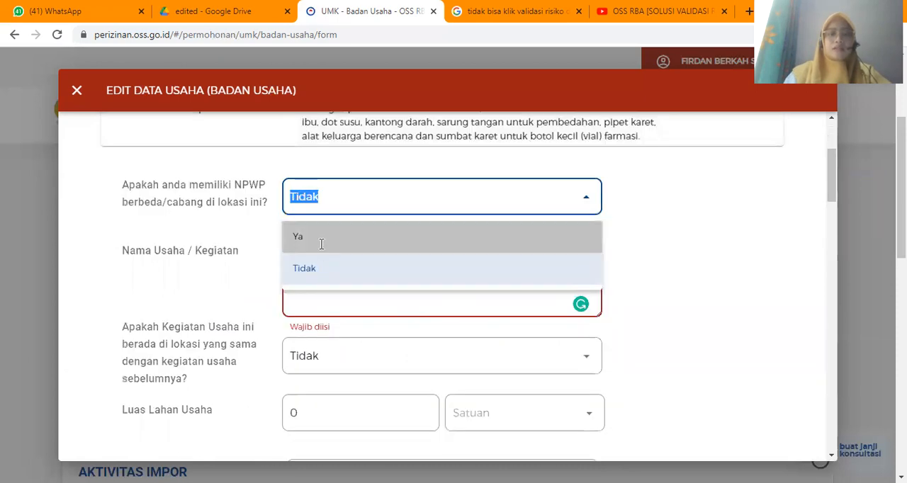
{"action": "left_click", "coordinate": [330, 241]}
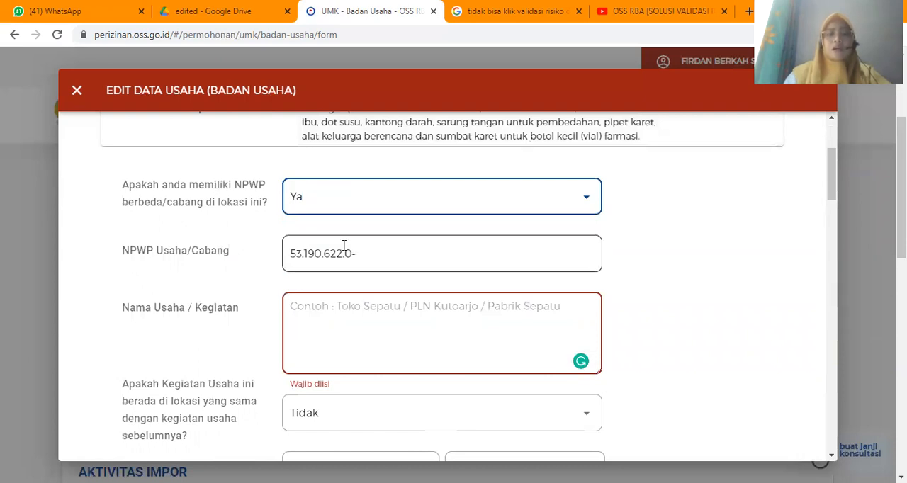
- Enter Apotek as the business or activity name below the branch NPWP
{"action": "scroll", "coordinate": [366, 211], "scroll_direction": "down", "scroll_amount": 1}
{"action": "left_click", "coordinate": [370, 206]}
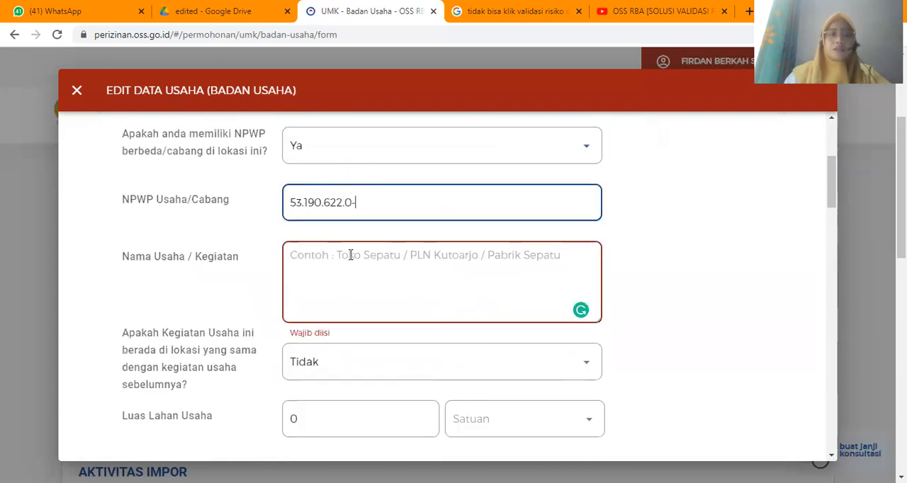
{"action": "scroll", "coordinate": [363, 225], "scroll_direction": "down", "scroll_amount": 1}
{"action": "left_click", "coordinate": [364, 225]}
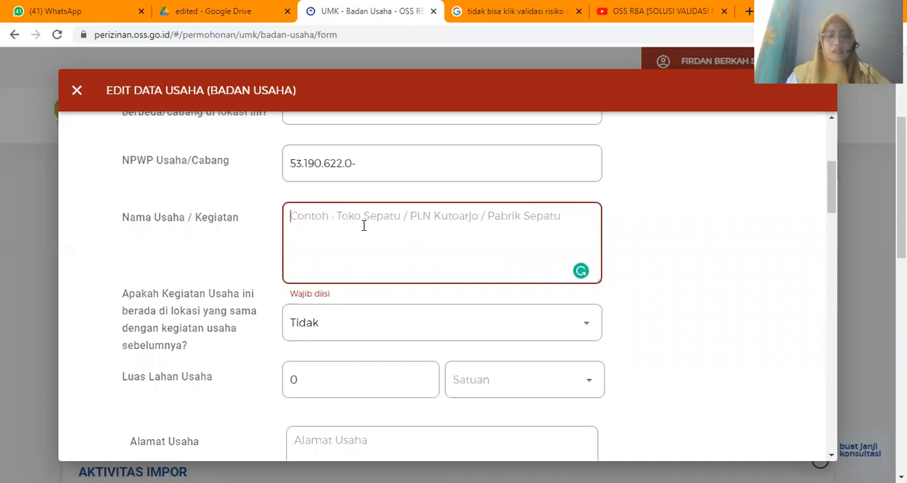
{"action": "type", "text": "Apotek"}
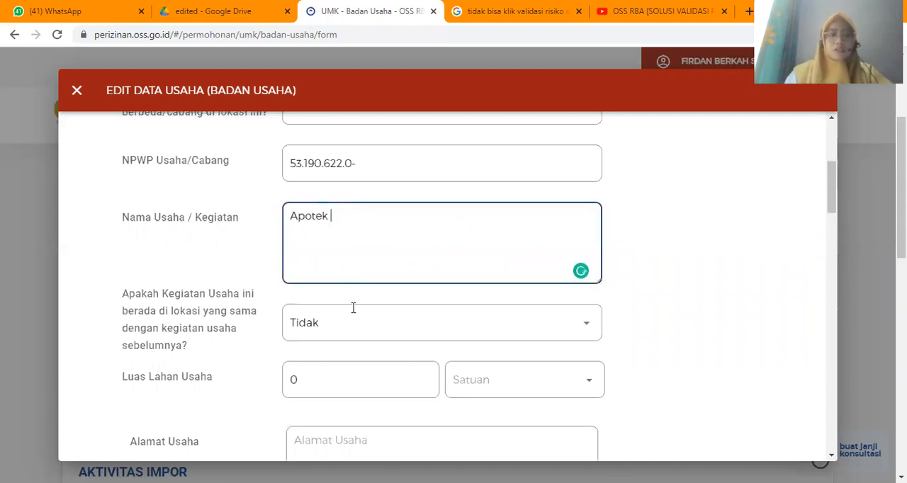
{"action": "scroll", "coordinate": [352, 309], "scroll_direction": "down", "scroll_amount": 3}
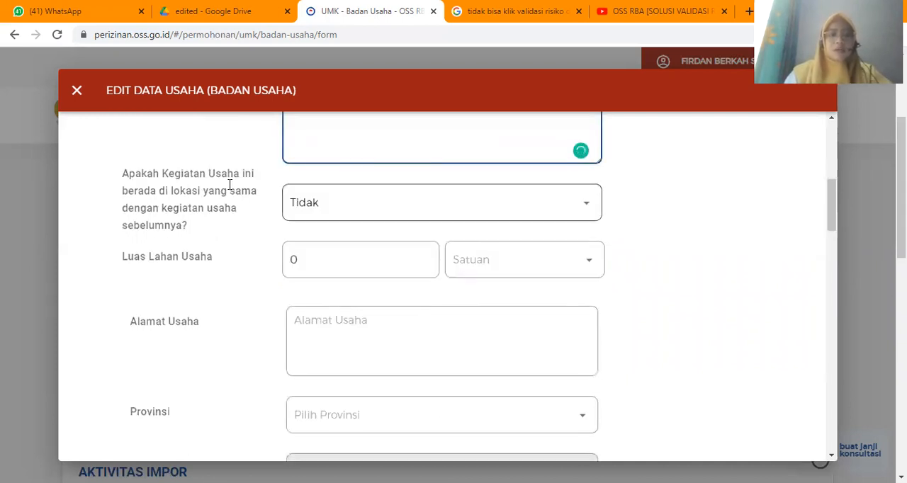
- Answer Tidak to whether the activity shares a previous activity's location, and set the business land area to 44 M²
{"action": "left_click", "coordinate": [326, 202]}
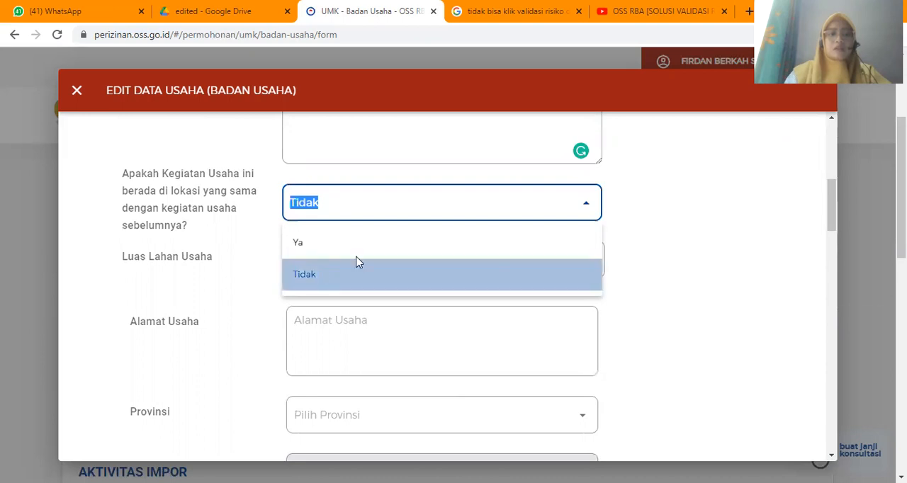
{"action": "left_click", "coordinate": [357, 262]}
{"action": "scroll", "coordinate": [324, 216], "scroll_direction": "down", "scroll_amount": 1}
{"action": "left_click", "coordinate": [325, 218]}
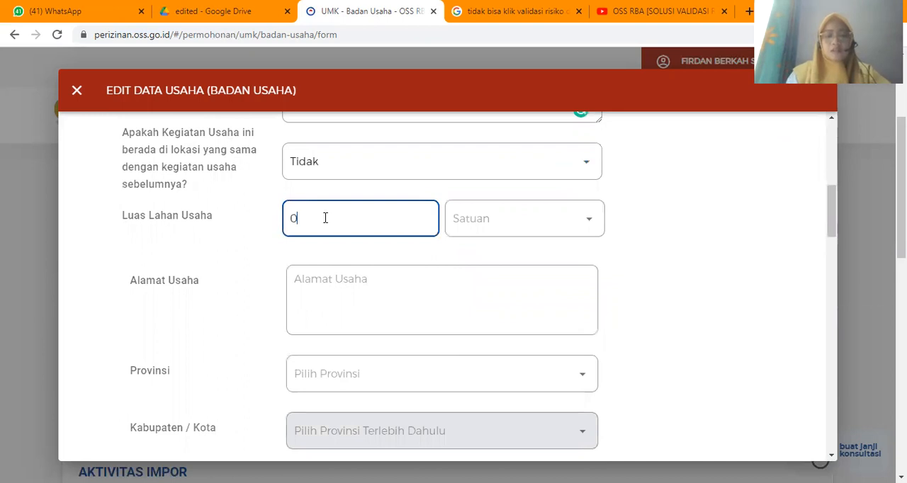
{"action": "type", "text": "44"}
{"action": "left_click", "coordinate": [518, 223]}
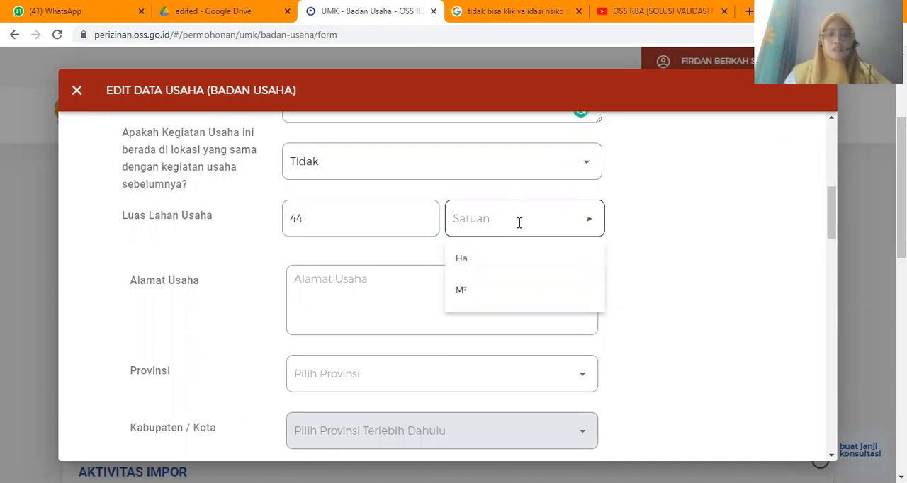
{"action": "left_click", "coordinate": [454, 290]}
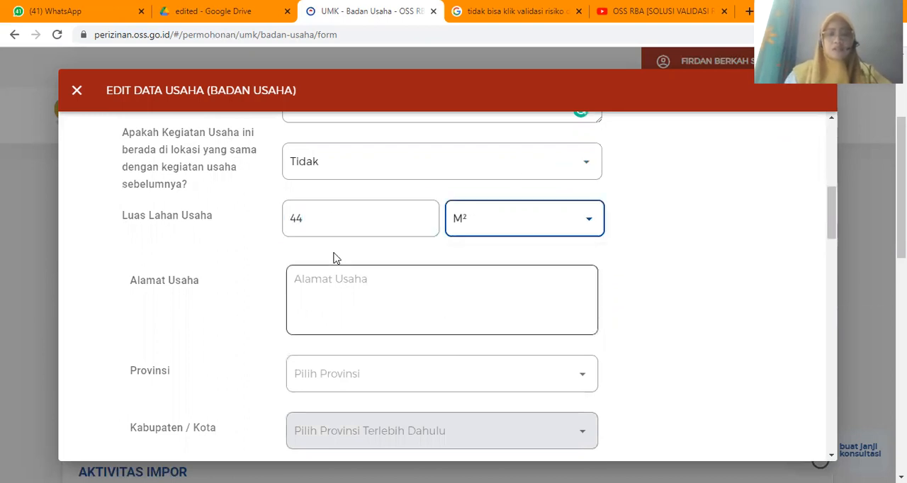
- Fill in the business street address and choose Jawa Timur as its province
{"action": "scroll", "coordinate": [340, 248], "scroll_direction": "down", "scroll_amount": 1}
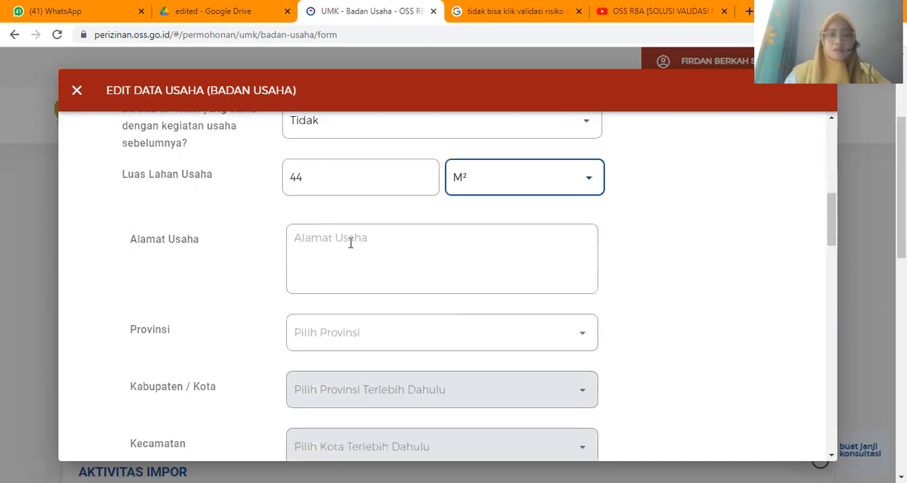
{"action": "left_click", "coordinate": [350, 242]}
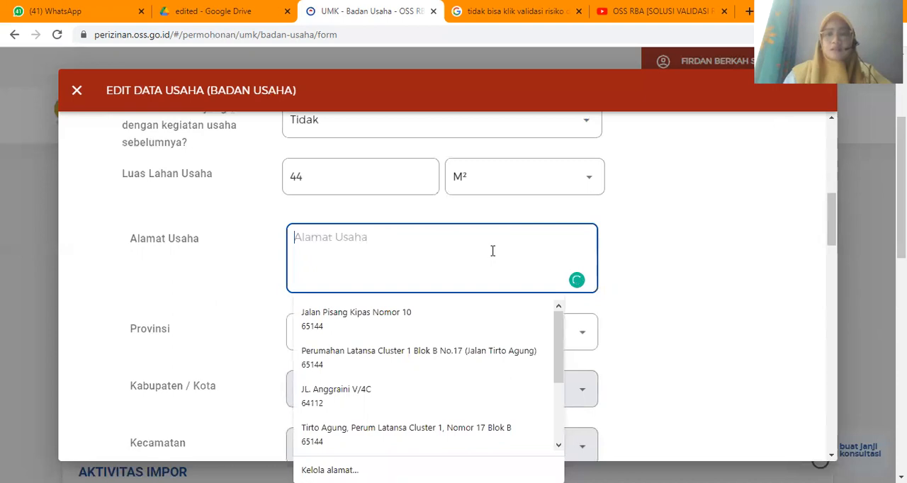
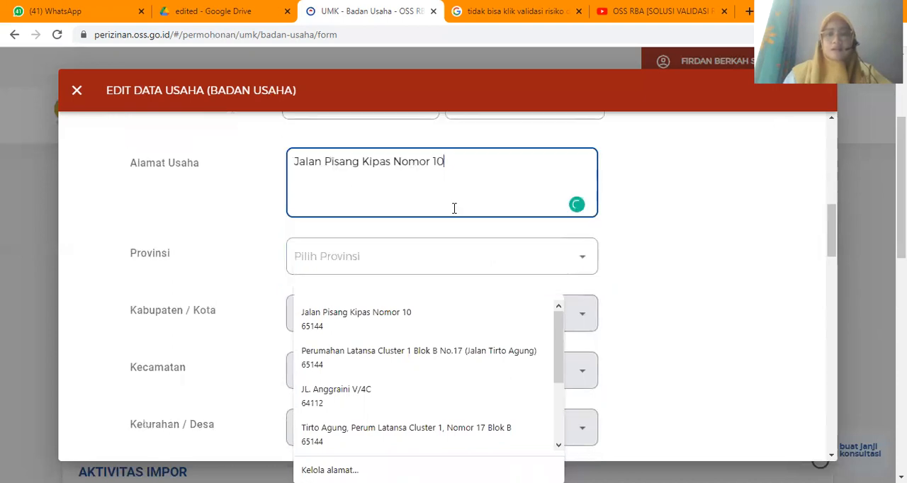
{"action": "left_click", "coordinate": [352, 253]}
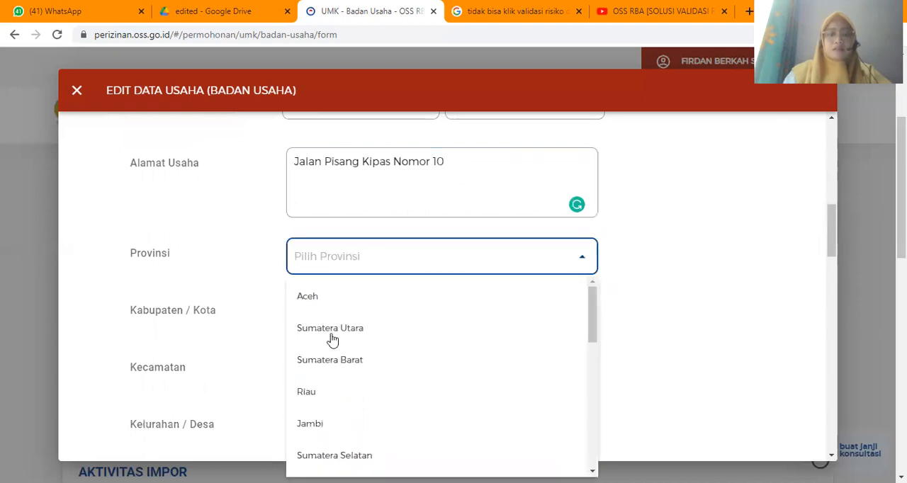
{"action": "scroll", "coordinate": [332, 340], "scroll_direction": "down", "scroll_amount": 4}
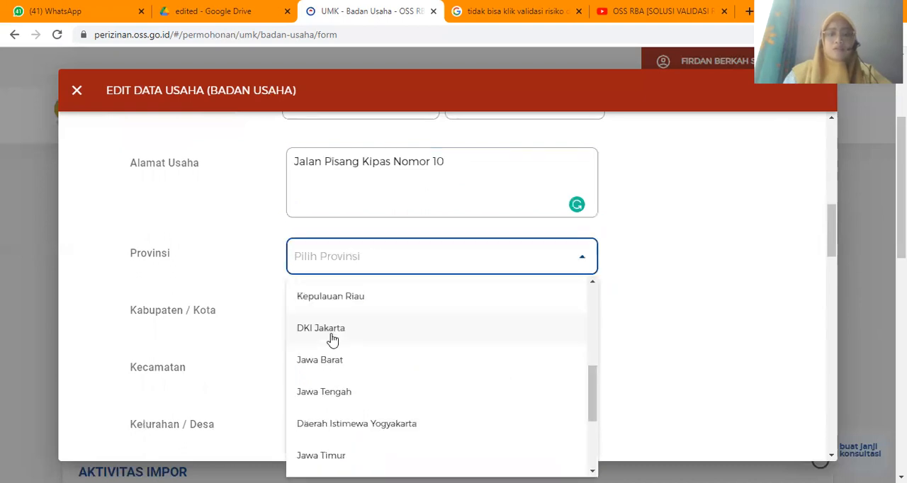
{"action": "scroll", "coordinate": [329, 368], "scroll_direction": "down", "scroll_amount": 1}
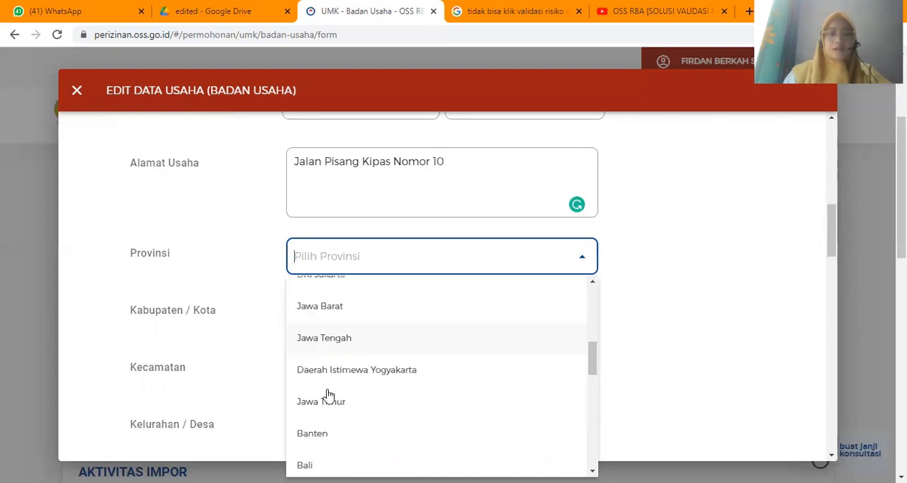
{"action": "left_click", "coordinate": [328, 398]}
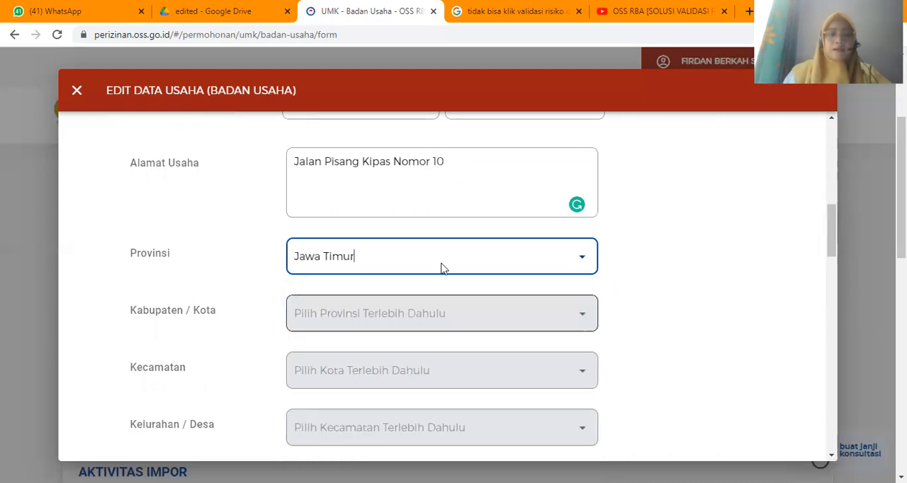
- Choose Kota Malang as the regency or city of the business location
{"action": "scroll", "coordinate": [441, 268], "scroll_direction": "down", "scroll_amount": 1}
{"action": "left_click", "coordinate": [458, 233]}
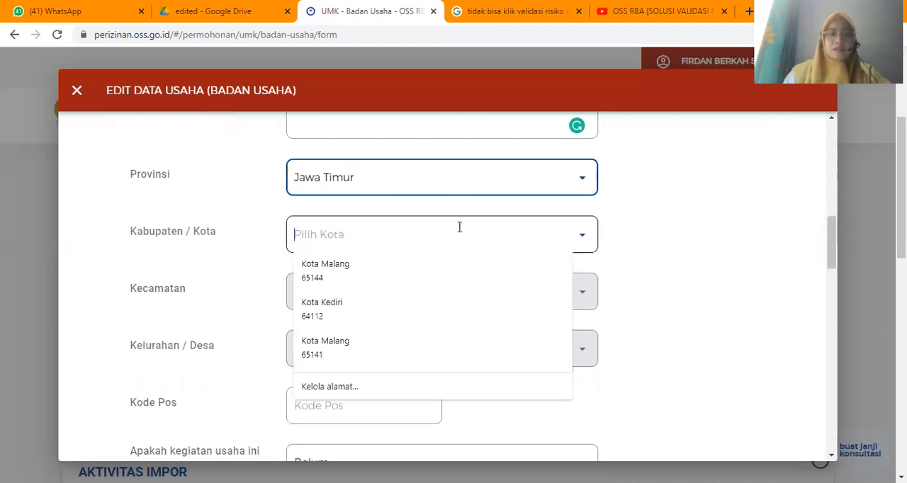
{"action": "left_click", "coordinate": [585, 233]}
{"action": "left_click", "coordinate": [585, 235]}
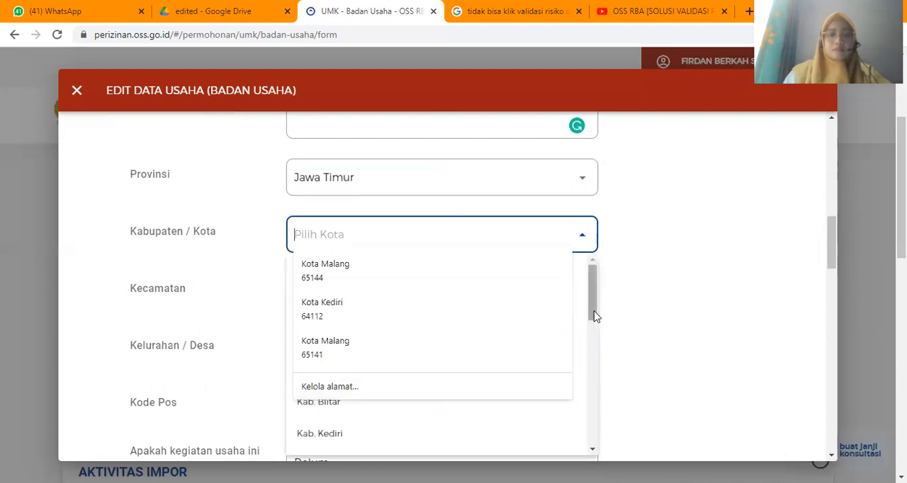
{"action": "left_click_drag", "start_coordinate": [595, 325], "coordinate": [601, 465]}
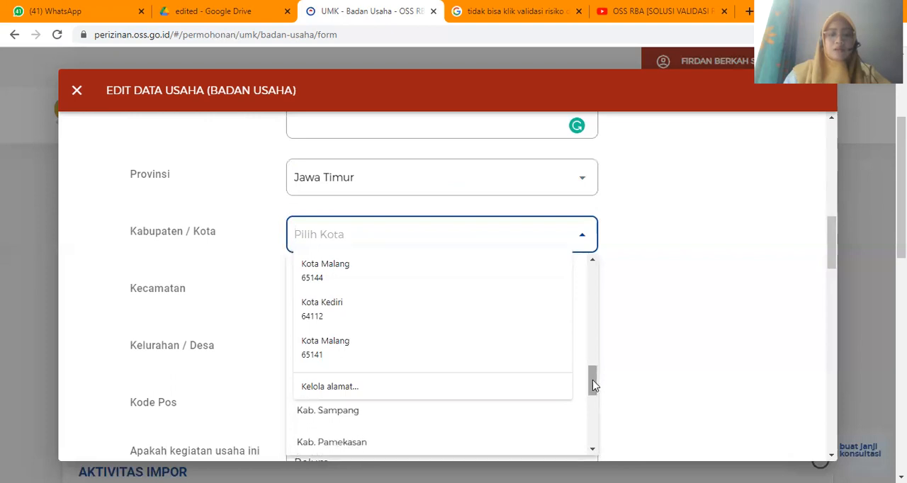
{"action": "left_click_drag", "start_coordinate": [592, 380], "coordinate": [594, 402]}
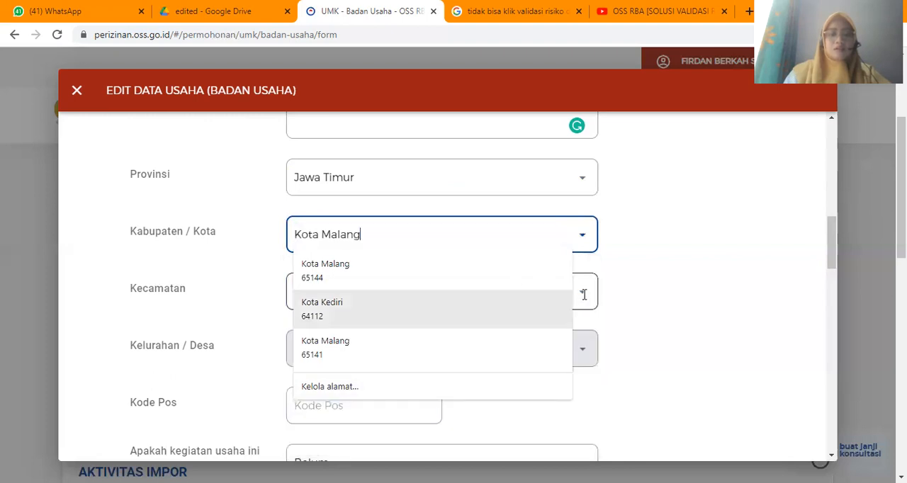
- Set the business location's district to Lowokwaru and its Kelurahan / Desa to Jatimulyo
{"action": "left_click", "coordinate": [584, 295]}
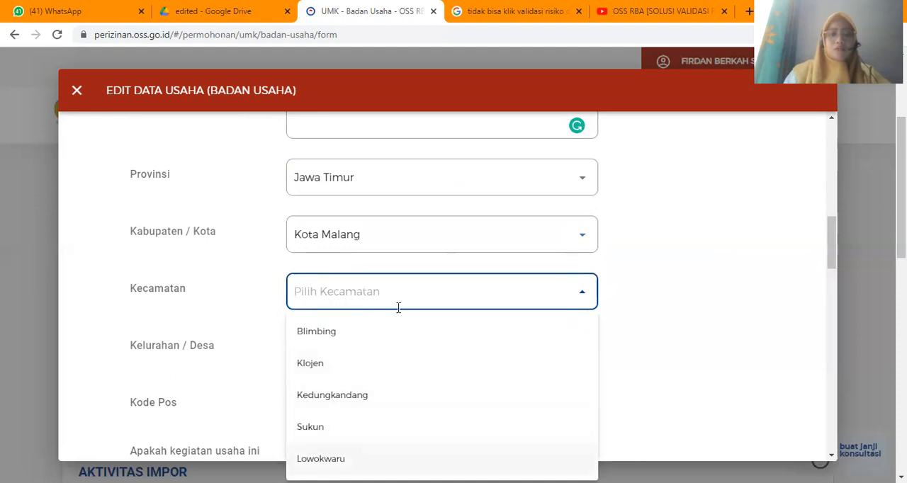
{"action": "key", "text": "Return"}
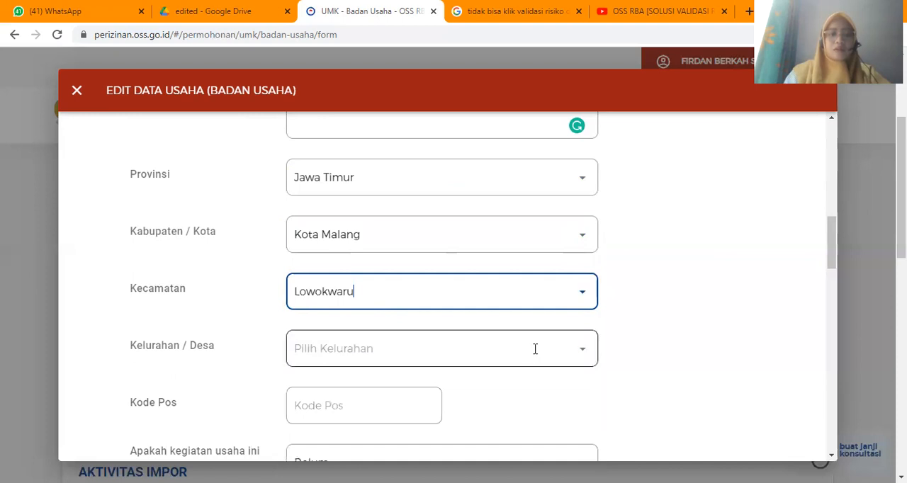
{"action": "left_click", "coordinate": [580, 356]}
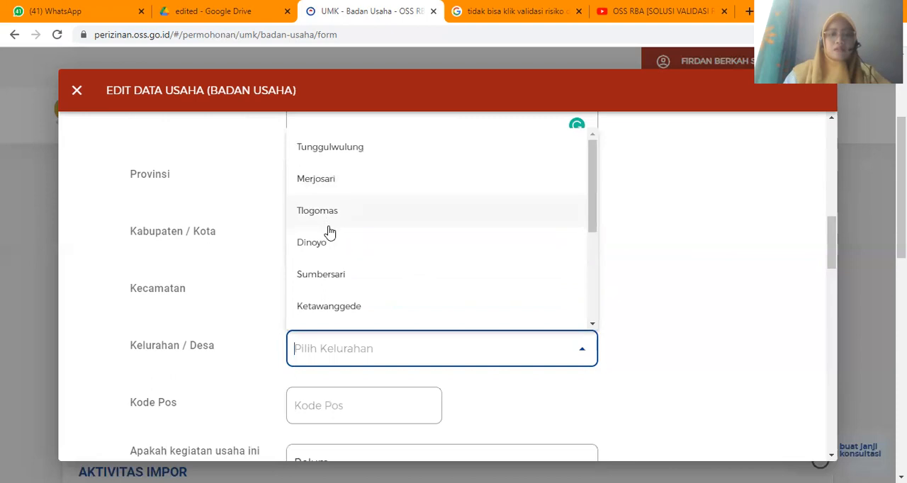
{"action": "scroll", "coordinate": [320, 237], "scroll_direction": "down", "scroll_amount": 2}
{"action": "left_click", "coordinate": [311, 238]}
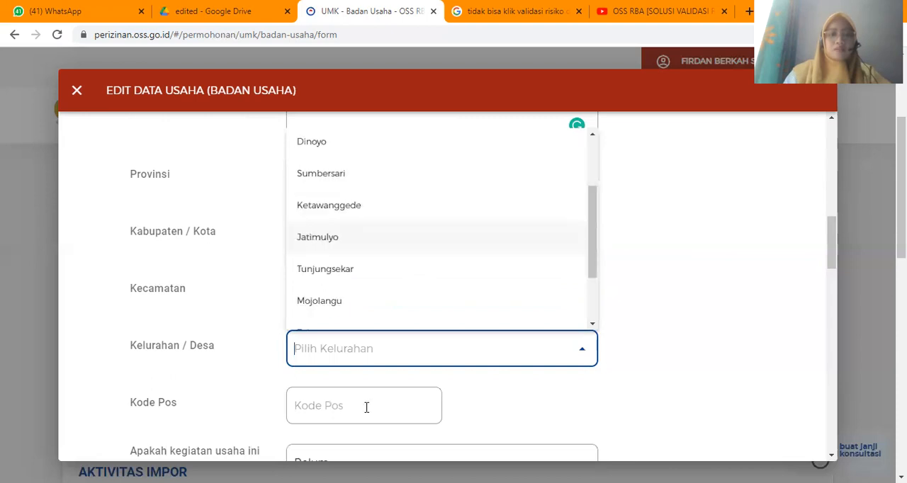
- Enter the business location's postal code and answer Sudah to whether the business activity is already running
{"action": "scroll", "coordinate": [349, 319], "scroll_direction": "down", "scroll_amount": 1}
{"action": "scroll", "coordinate": [349, 312], "scroll_direction": "down", "scroll_amount": 1}
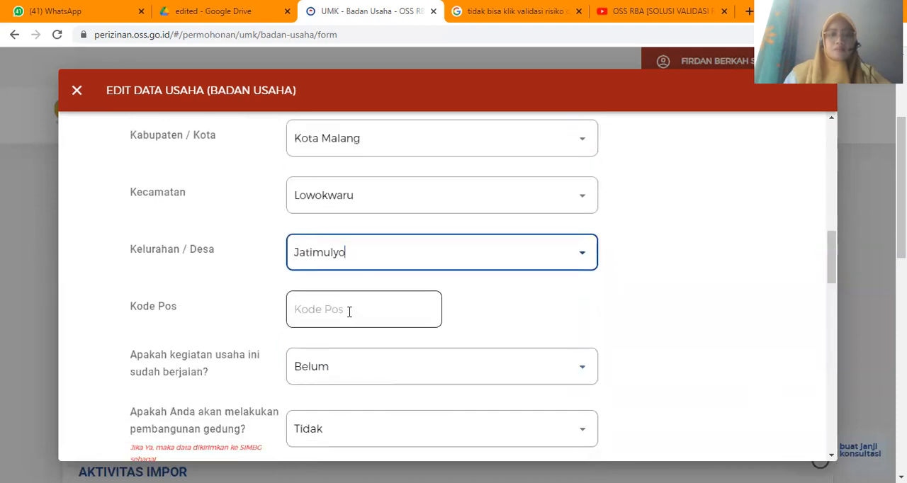
{"action": "left_click", "coordinate": [350, 309]}
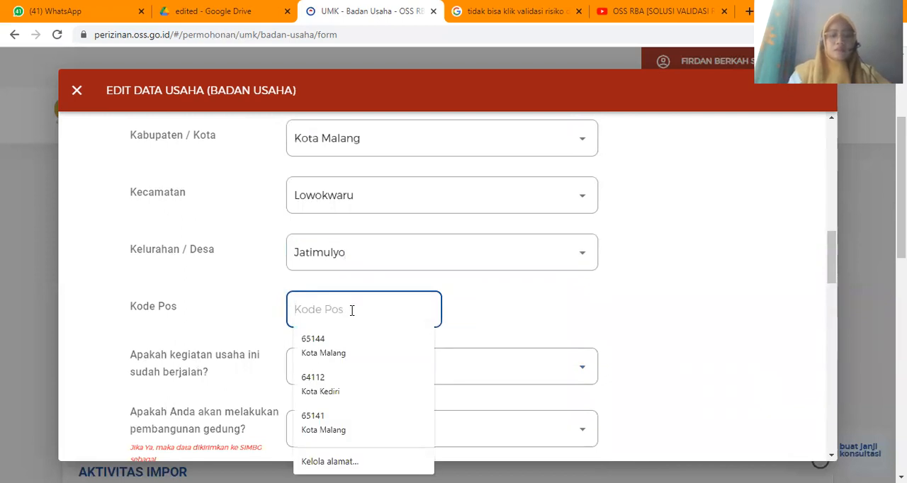
{"action": "type", "text": "65144"}
{"action": "left_click", "coordinate": [447, 362]}
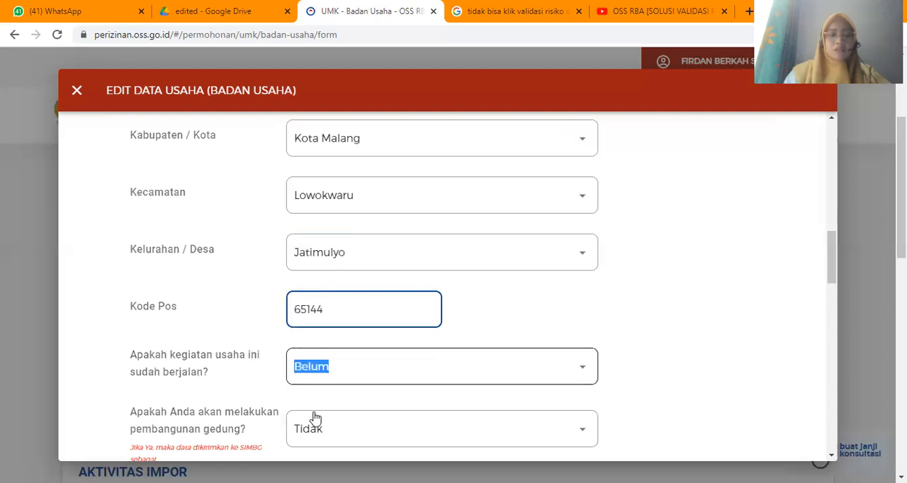
{"action": "left_click", "coordinate": [390, 407]}
- Set both the domestic and the imported machinery and equipment values to Rp 5.000.000
{"action": "scroll", "coordinate": [397, 274], "scroll_direction": "down", "scroll_amount": 3}
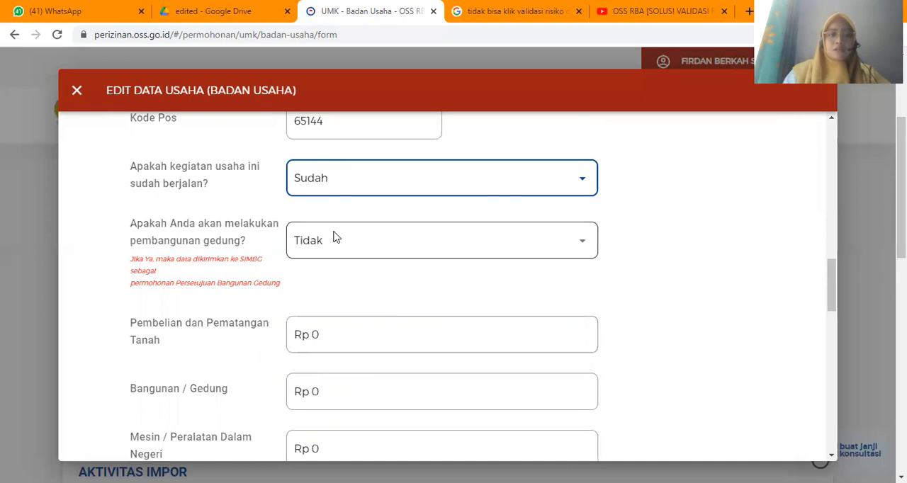
{"action": "scroll", "coordinate": [333, 238], "scroll_direction": "down", "scroll_amount": 1}
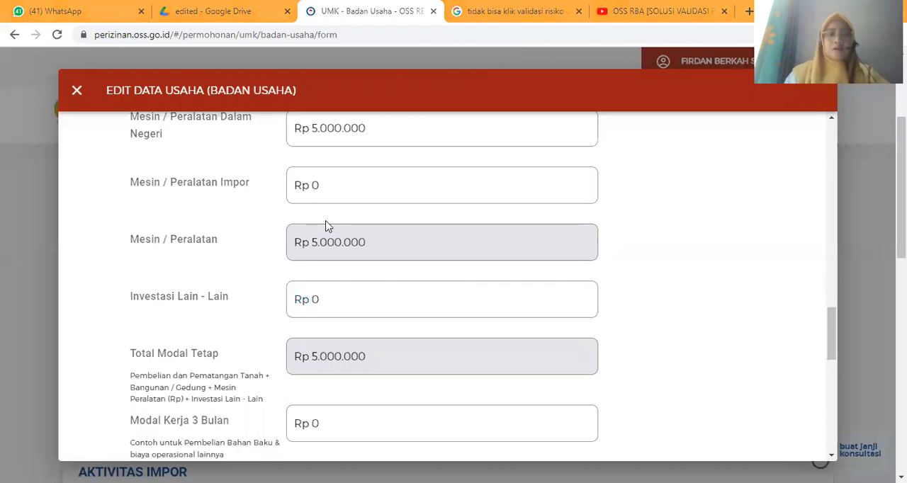
{"action": "scroll", "coordinate": [328, 226], "scroll_direction": "down", "scroll_amount": 1}
{"action": "left_click", "coordinate": [323, 173]}
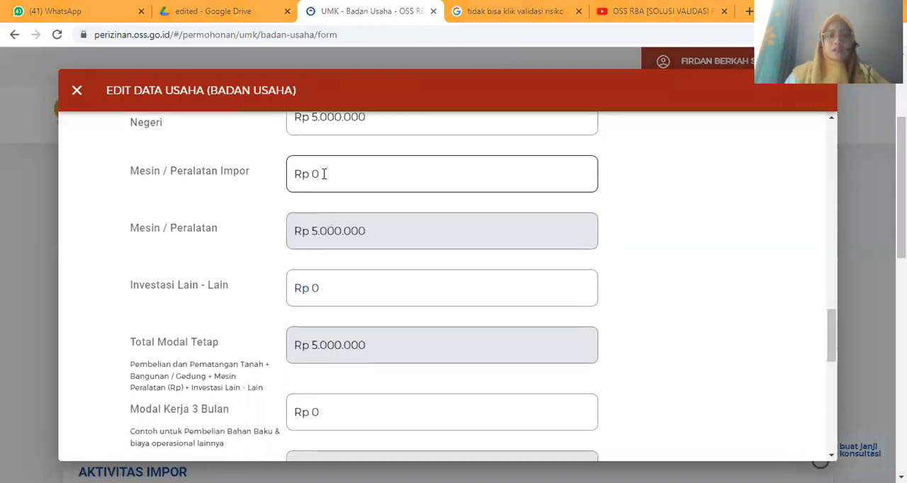
{"action": "type", "text": "5.000.000"}
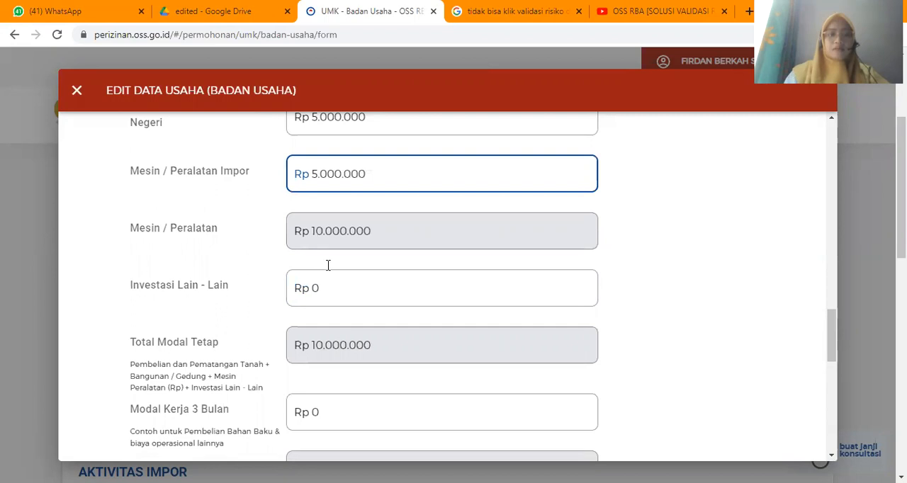
- Set the other investments value (Investasi Lain - Lain) to Rp 20.000.000
{"action": "scroll", "coordinate": [328, 265], "scroll_direction": "down", "scroll_amount": 1}
{"action": "left_click", "coordinate": [328, 265]}
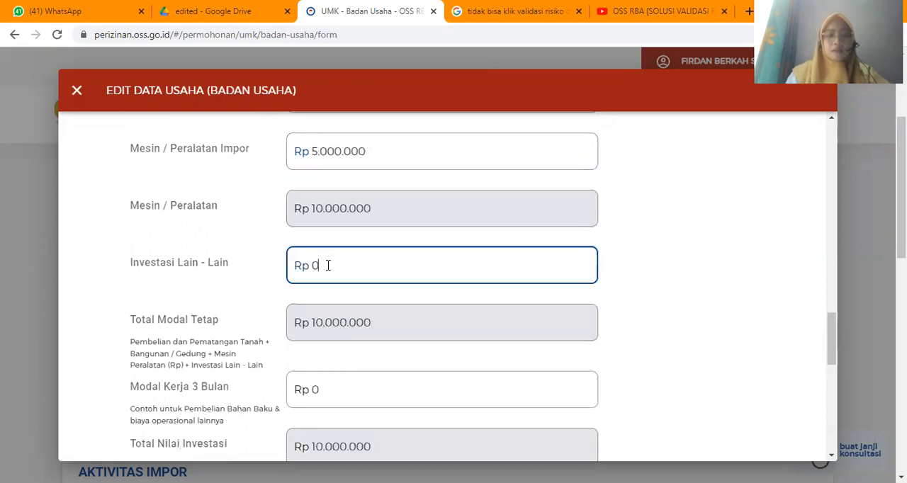
{"action": "type", "text": "2.000.000"}
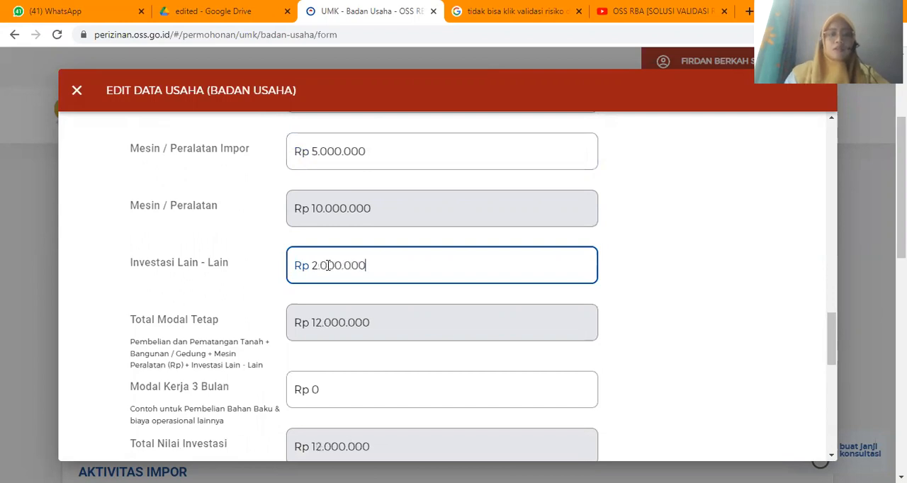
{"action": "scroll", "coordinate": [327, 340], "scroll_direction": "down", "scroll_amount": 1}
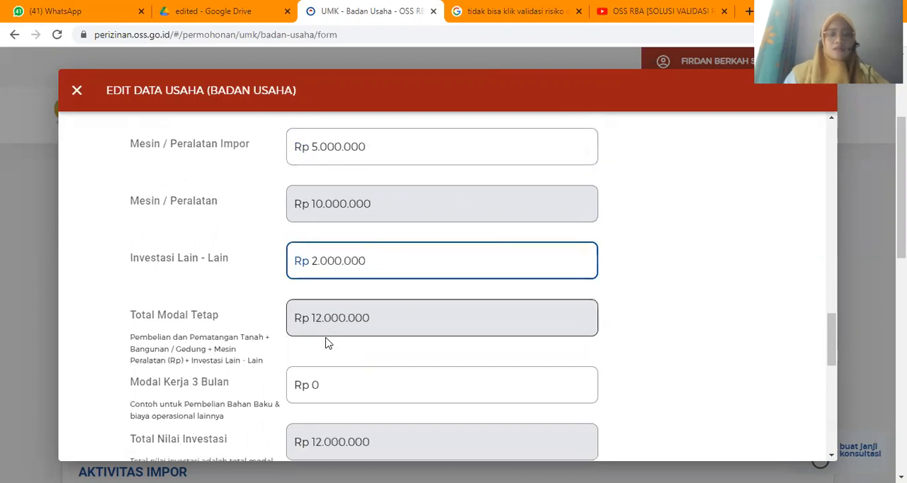
{"action": "scroll", "coordinate": [326, 338], "scroll_direction": "down", "scroll_amount": 1}
{"action": "scroll", "coordinate": [328, 369], "scroll_direction": "down", "scroll_amount": 1}
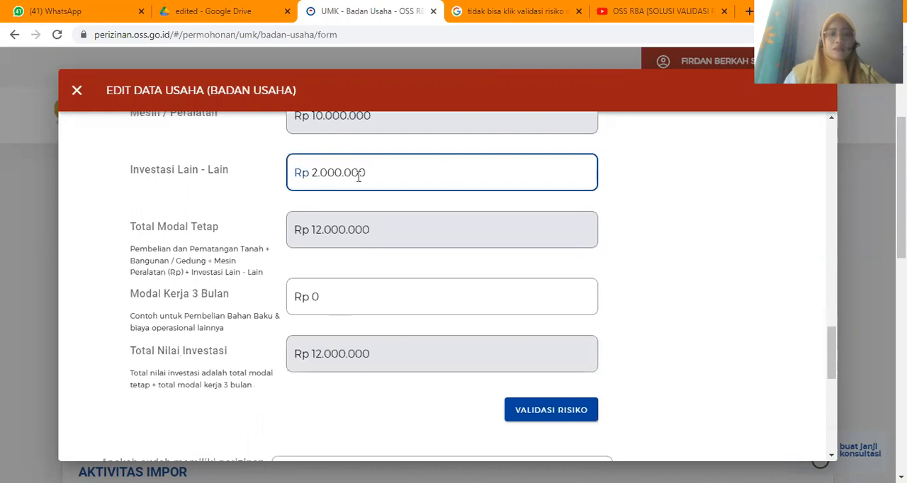
{"action": "type", "text": "0"}
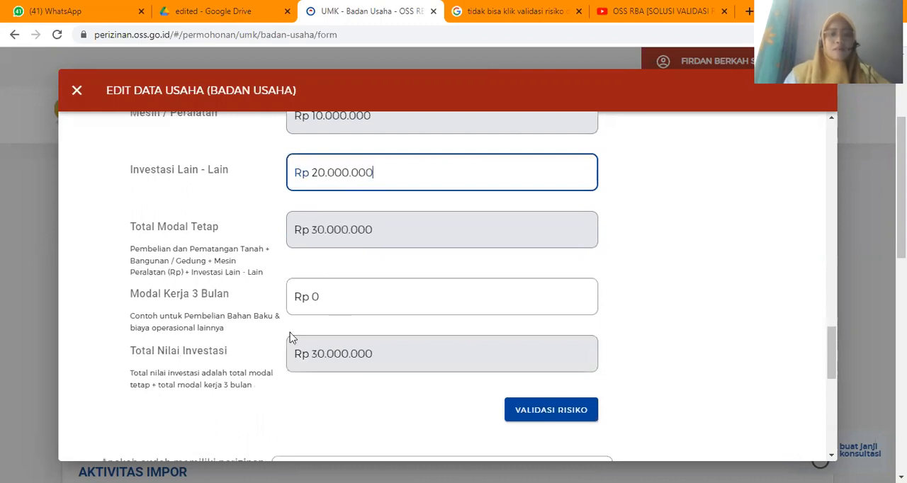
- Set the three-month working capital (Modal Kerja 3 Bulan) to Rp 5.000.000
{"action": "left_click", "coordinate": [341, 297]}
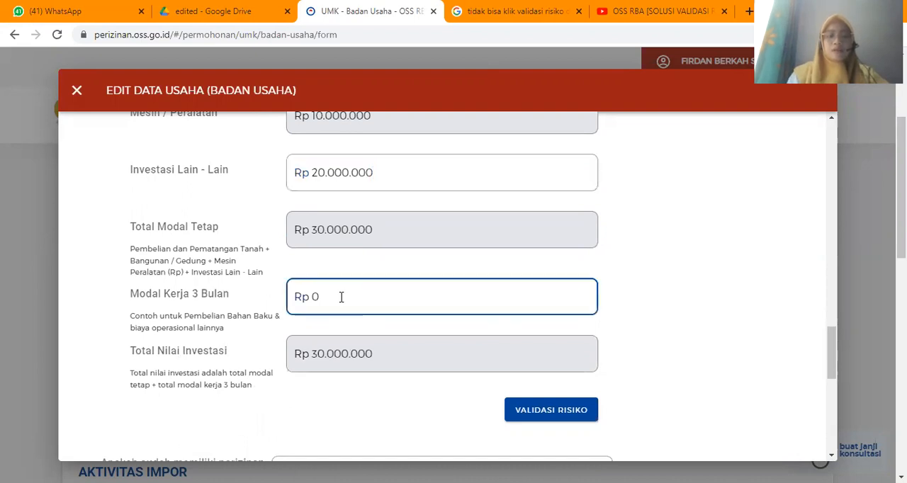
{"action": "key", "text": "BackSpace"}
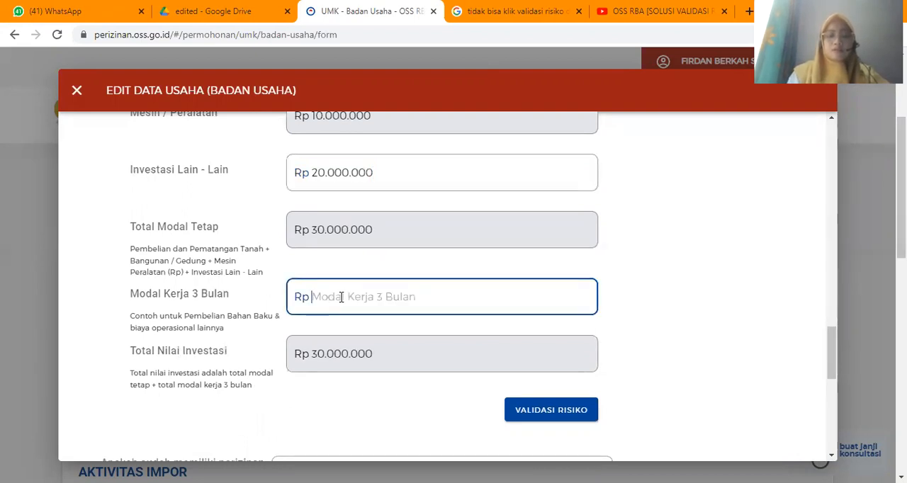
{"action": "type", "text": "5.000.000"}
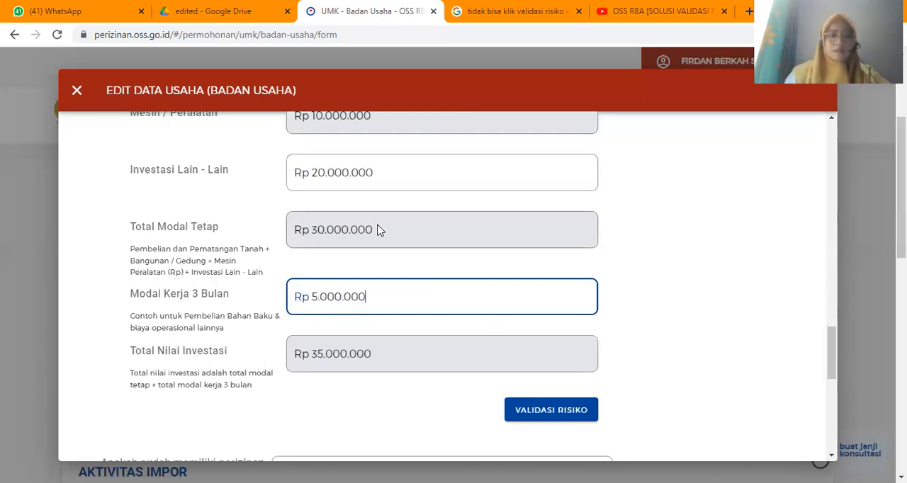
- Change the other investments value (Investasi Lain - Lain) to Rp 15.000.000
{"action": "scroll", "coordinate": [379, 230], "scroll_direction": "up", "scroll_amount": 2}
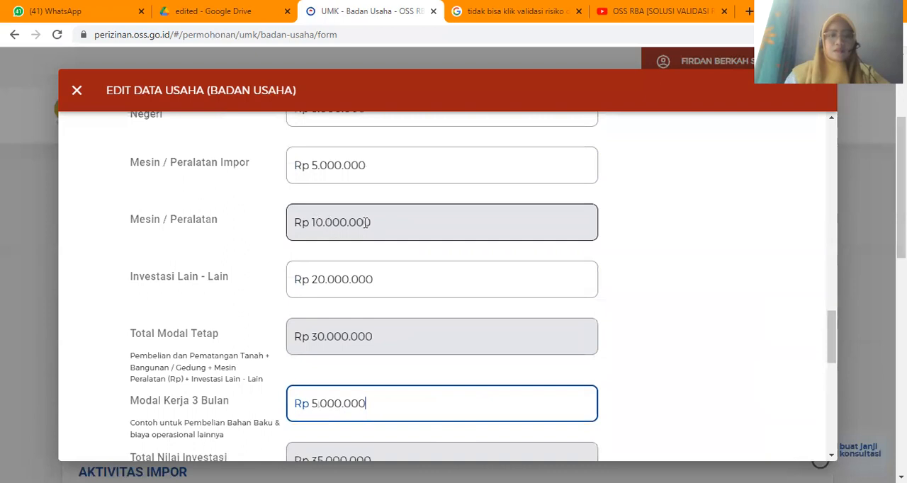
{"action": "left_click", "coordinate": [358, 223]}
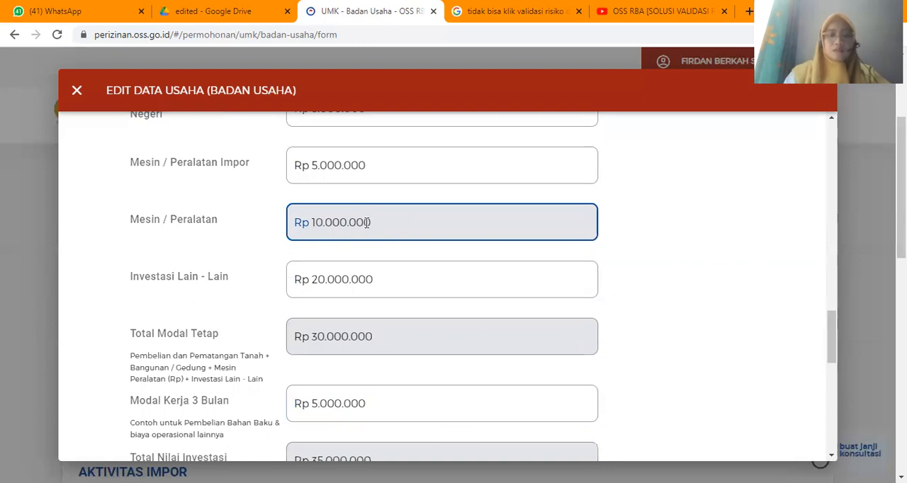
{"action": "scroll", "coordinate": [374, 222], "scroll_direction": "up", "scroll_amount": 1}
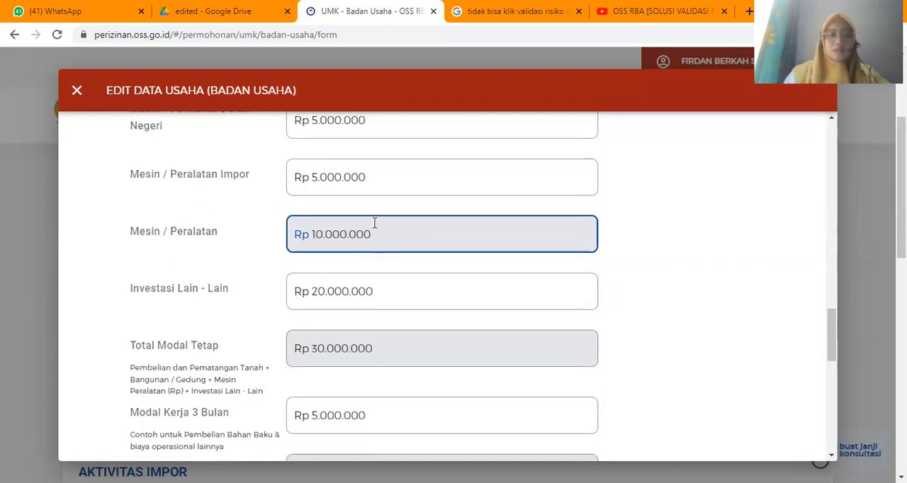
{"action": "scroll", "coordinate": [374, 223], "scroll_direction": "up", "scroll_amount": 1}
{"action": "scroll", "coordinate": [375, 228], "scroll_direction": "down", "scroll_amount": 1}
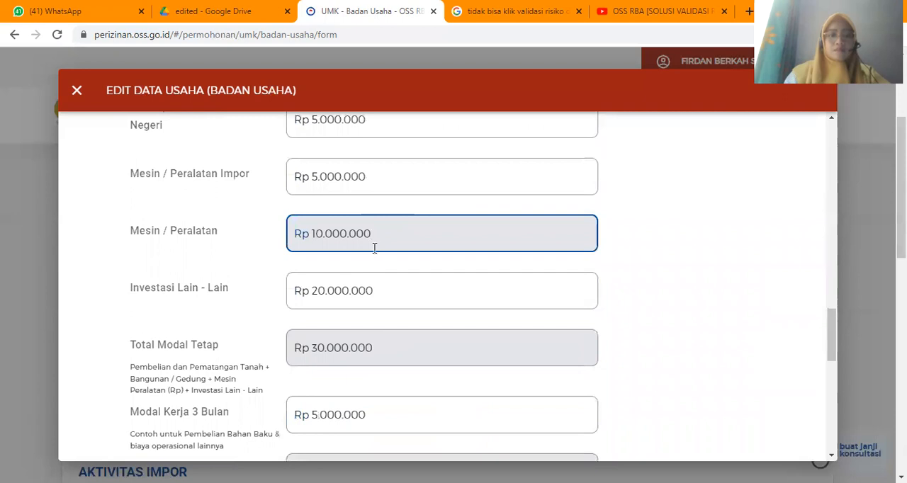
{"action": "scroll", "coordinate": [374, 247], "scroll_direction": "down", "scroll_amount": 1}
{"action": "left_click", "coordinate": [374, 248]}
{"action": "key", "text": "BackSpace"}
{"action": "key", "text": "BackSpace"}
{"action": "key", "text": "BackSpace"}
{"action": "key", "text": "BackSpace"}
{"action": "key", "text": "BackSpace"}
{"action": "key", "text": "BackSpace"}
{"action": "key", "text": "BackSpace"}
{"action": "key", "text": "BackSpace"}
{"action": "type", "text": "15.000.000"}
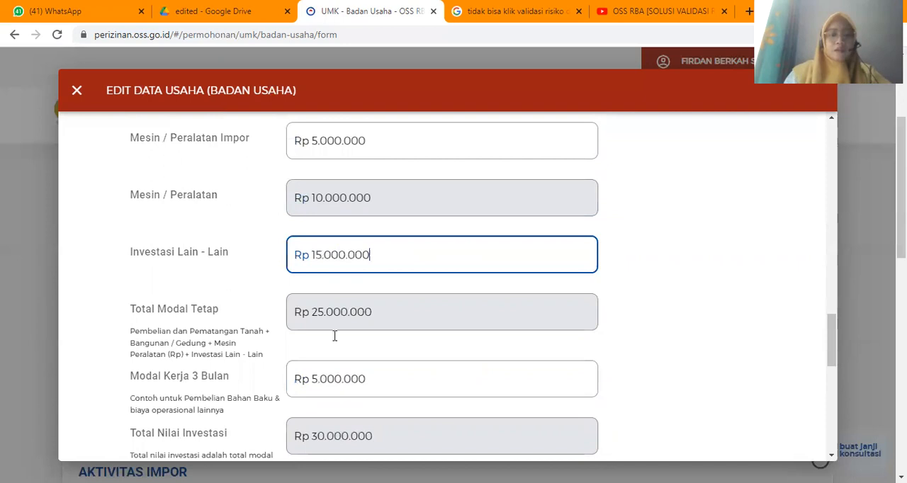
- Review the entered investment values and run the risk validation (Validasi Risiko) for the business activity
{"action": "scroll", "coordinate": [337, 345], "scroll_direction": "down", "scroll_amount": 3}
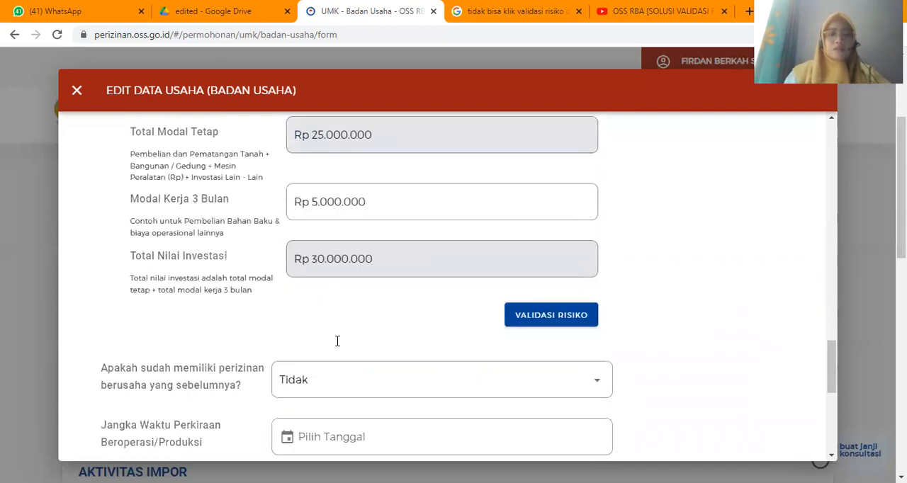
{"action": "scroll", "coordinate": [394, 308], "scroll_direction": "down", "scroll_amount": 1}
{"action": "scroll", "coordinate": [394, 303], "scroll_direction": "down", "scroll_amount": 1}
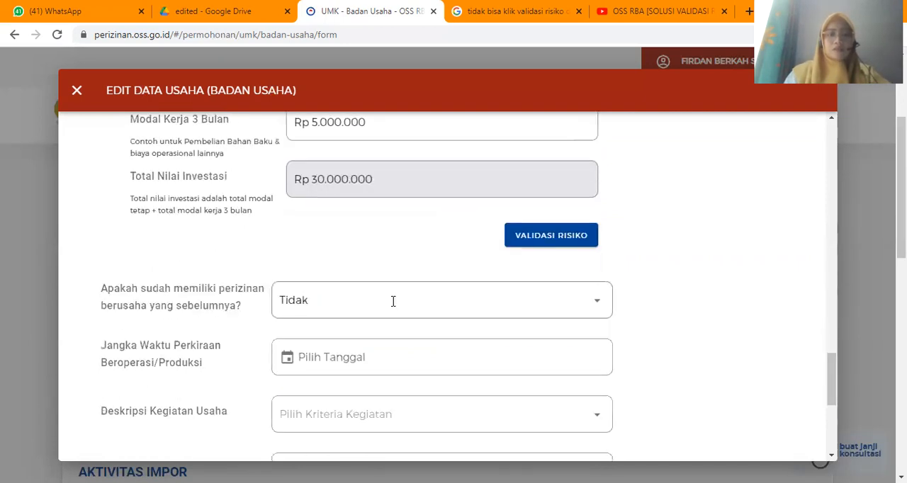
{"action": "scroll", "coordinate": [393, 304], "scroll_direction": "up", "scroll_amount": 5}
{"action": "scroll", "coordinate": [394, 307], "scroll_direction": "down", "scroll_amount": 3}
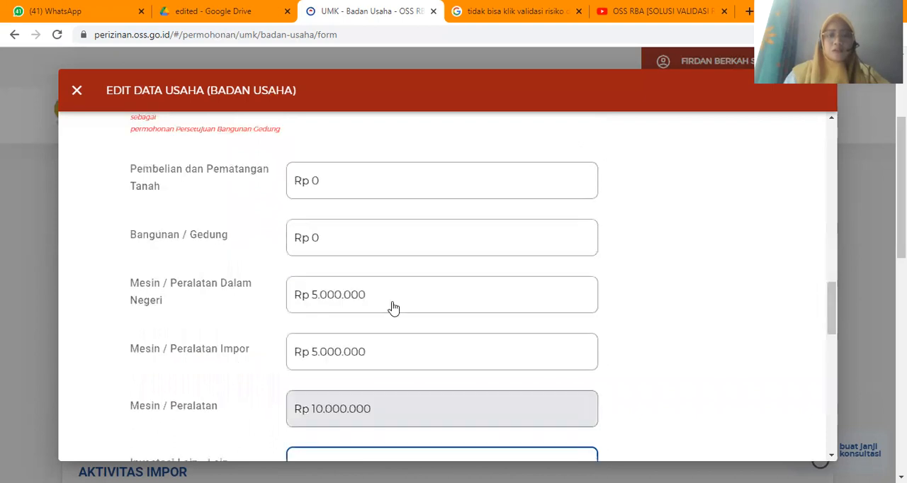
{"action": "scroll", "coordinate": [496, 211], "scroll_direction": "down", "scroll_amount": 5}
{"action": "left_click", "coordinate": [552, 195]}
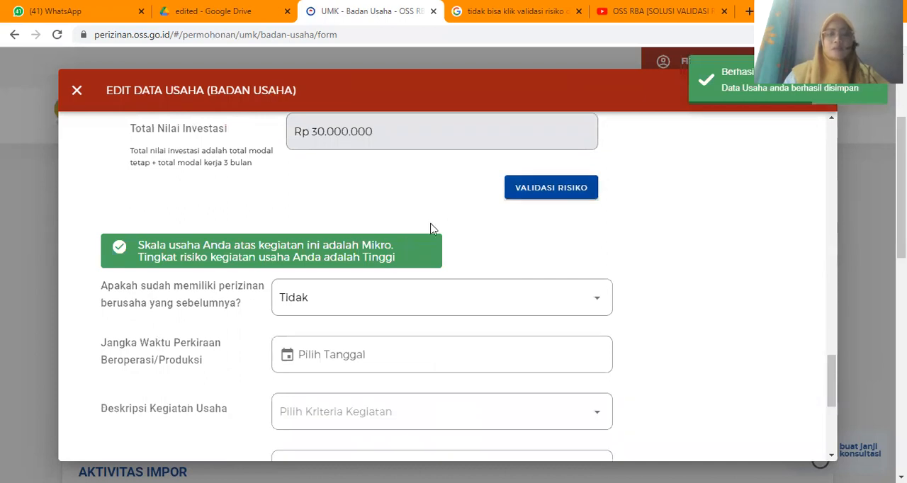
- Answer Ya to whether the business already has a previous business licence
{"action": "scroll", "coordinate": [431, 227], "scroll_direction": "down", "scroll_amount": 1}
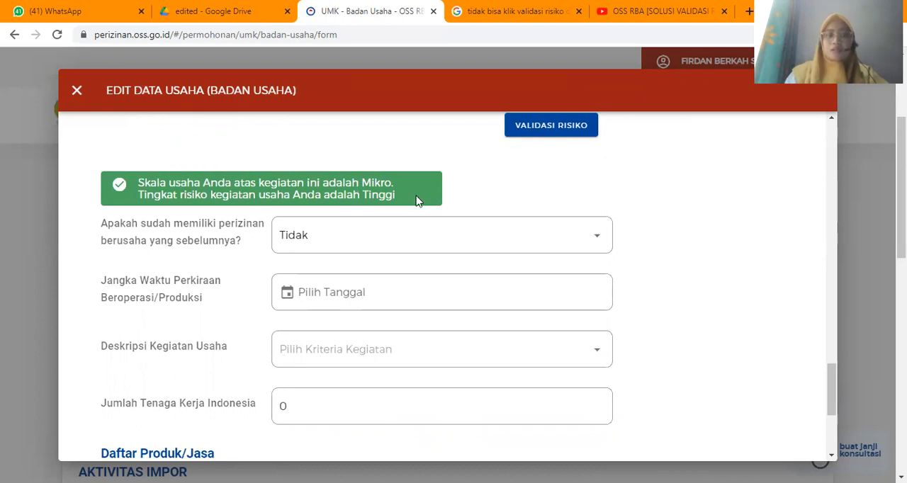
{"action": "scroll", "coordinate": [416, 201], "scroll_direction": "down", "scroll_amount": 2}
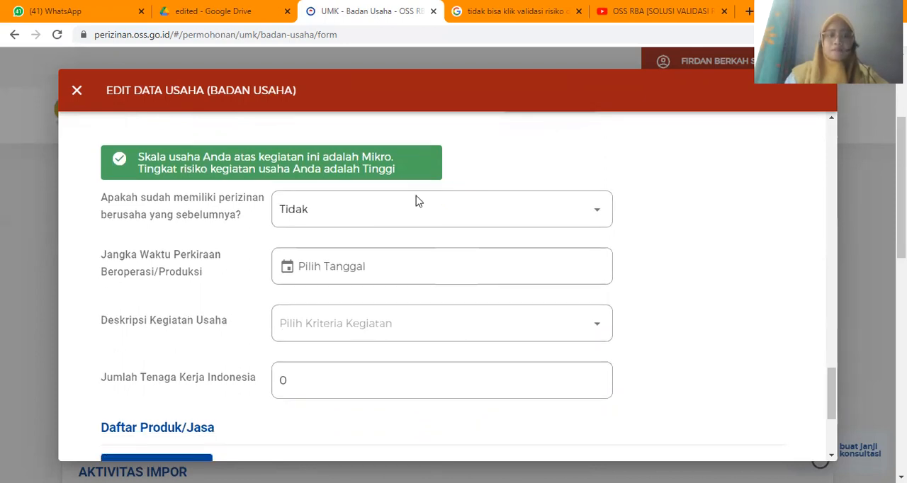
{"action": "left_click", "coordinate": [435, 163]}
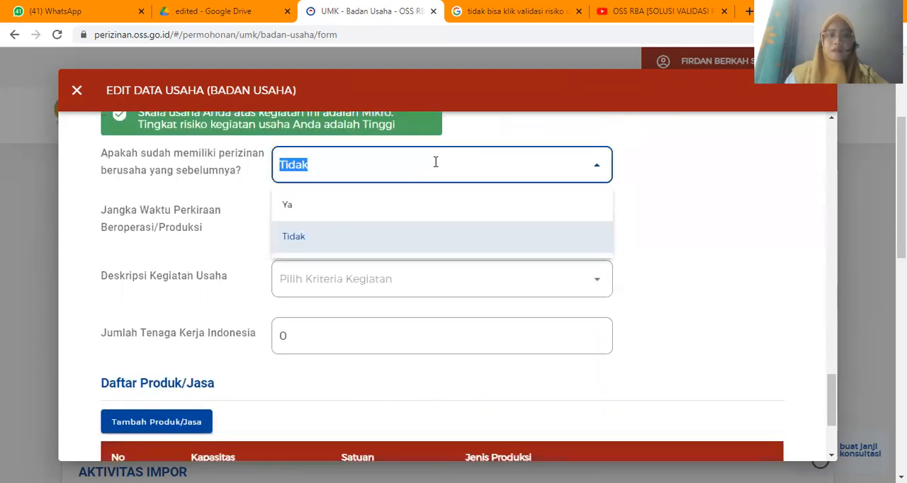
{"action": "left_click", "coordinate": [381, 213]}
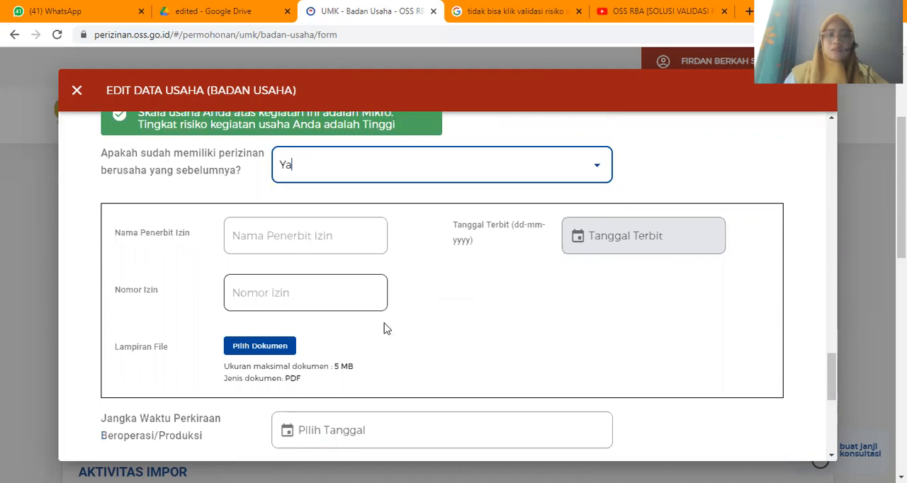
- Examine the previous-licence details, the estimated operating date, activity description and workforce fields, and the product/service list
{"action": "scroll", "coordinate": [384, 328], "scroll_direction": "down", "scroll_amount": 1}
{"action": "scroll", "coordinate": [384, 328], "scroll_direction": "down", "scroll_amount": 1}
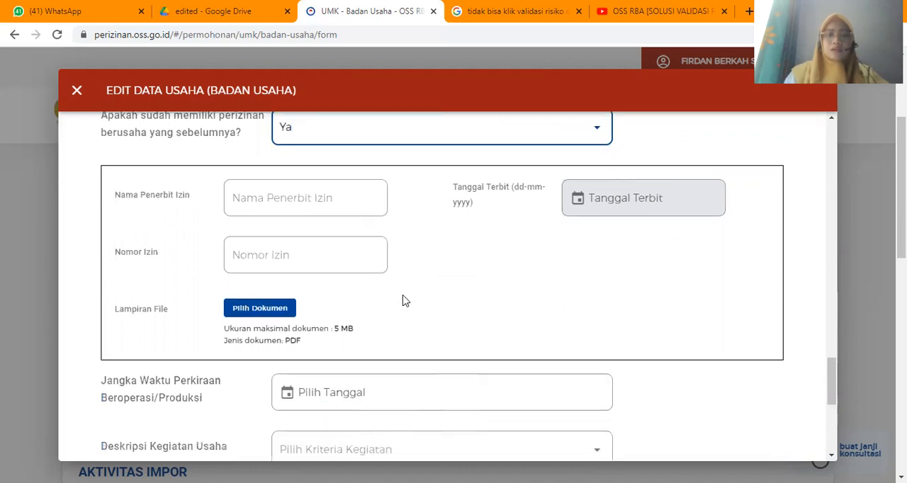
{"action": "scroll", "coordinate": [402, 301], "scroll_direction": "down", "scroll_amount": 1}
{"action": "scroll", "coordinate": [402, 301], "scroll_direction": "up", "scroll_amount": 2}
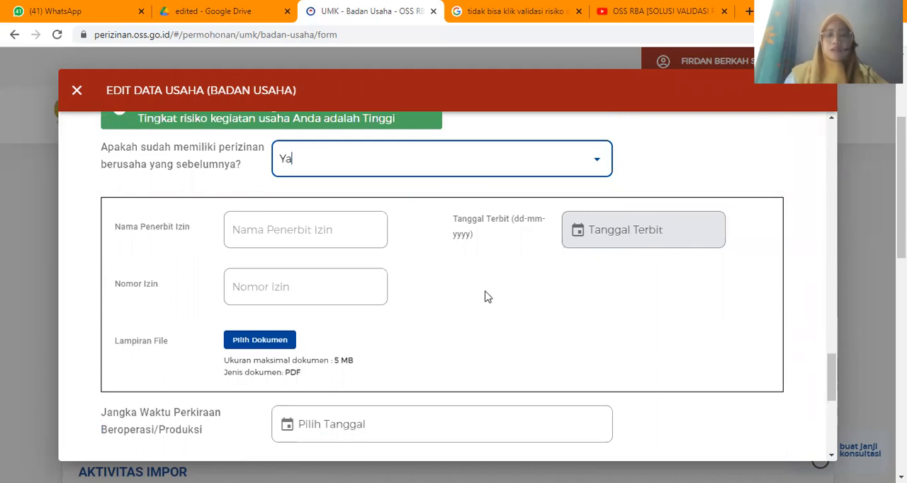
{"action": "scroll", "coordinate": [445, 192], "scroll_direction": "down", "scroll_amount": 1}
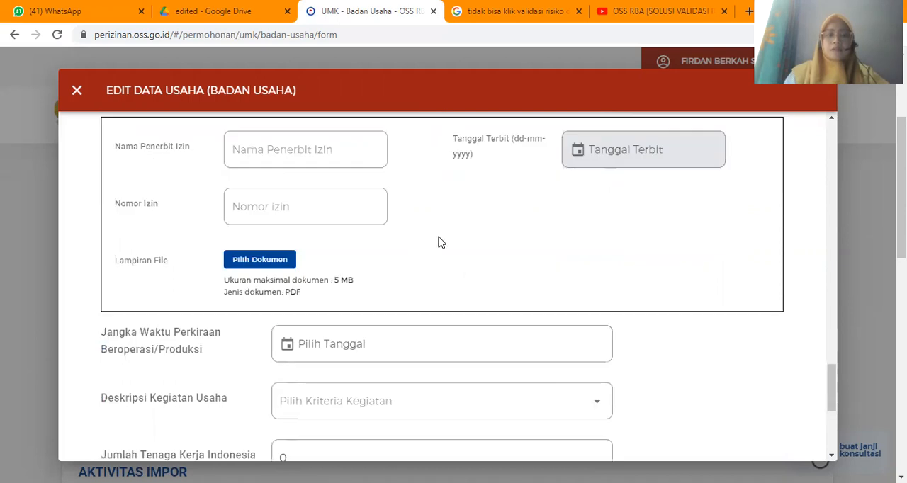
{"action": "scroll", "coordinate": [439, 238], "scroll_direction": "down", "scroll_amount": 1}
{"action": "scroll", "coordinate": [440, 238], "scroll_direction": "down", "scroll_amount": 1}
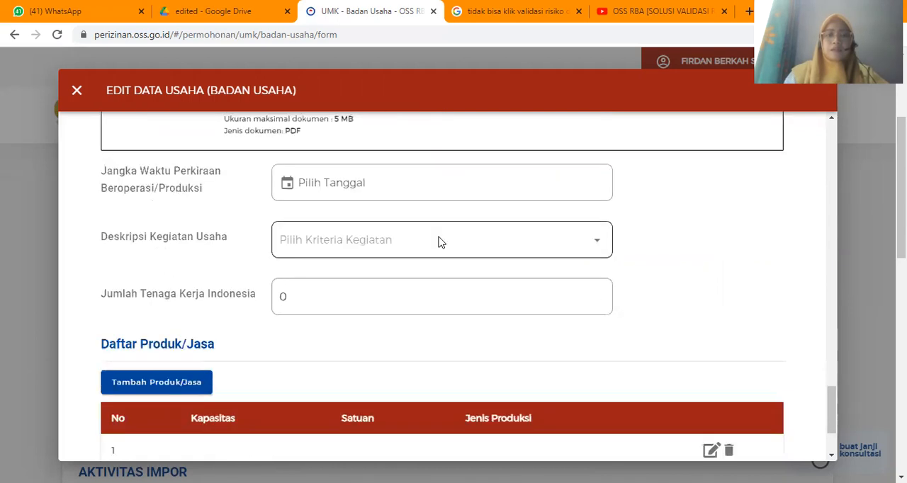
{"action": "scroll", "coordinate": [439, 242], "scroll_direction": "down", "scroll_amount": 2}
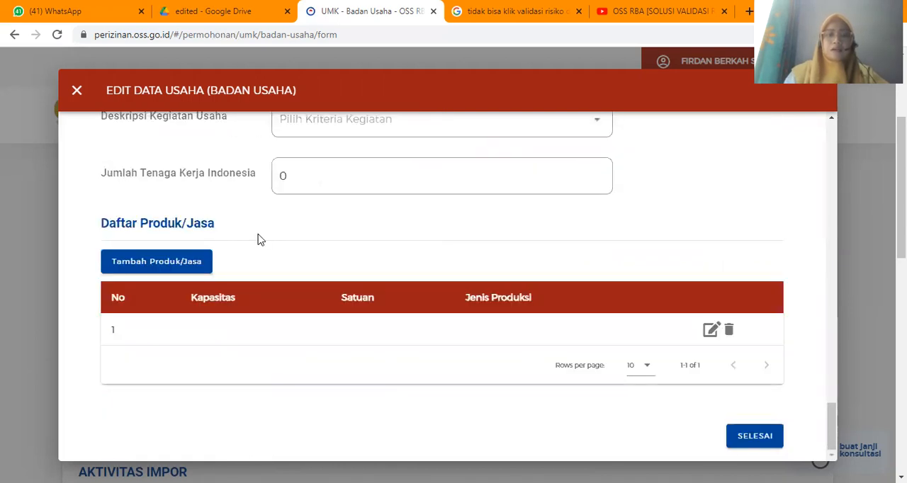
{"action": "scroll", "coordinate": [543, 255], "scroll_direction": "up", "scroll_amount": 2}
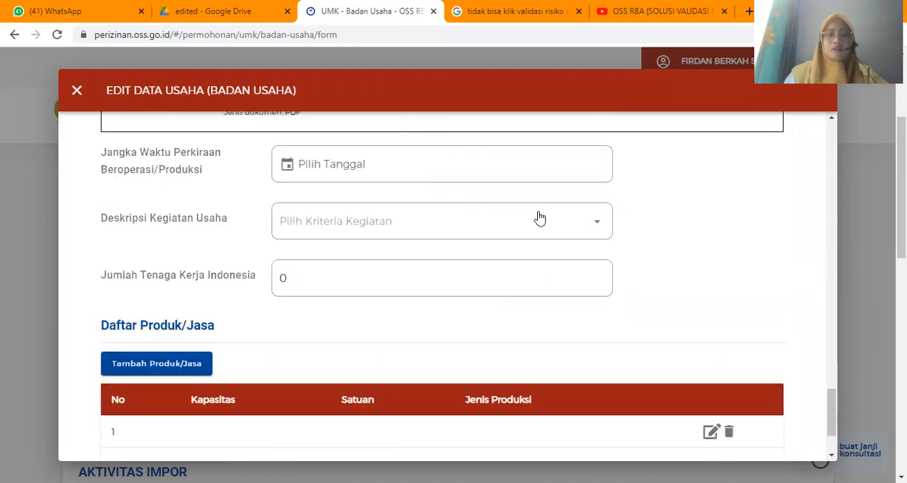
{"action": "scroll", "coordinate": [474, 162], "scroll_direction": "up", "scroll_amount": 1}
{"action": "scroll", "coordinate": [419, 294], "scroll_direction": "up", "scroll_amount": 1}
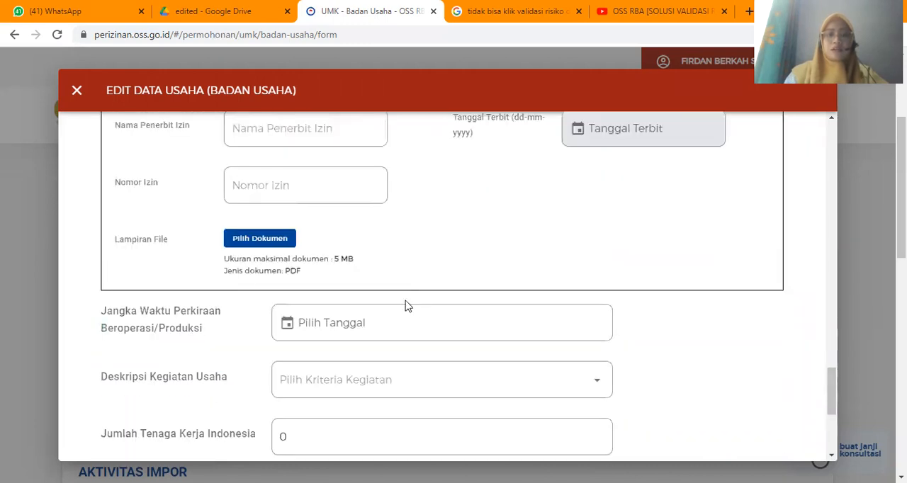
- Try to finish the business data entry and check its fields from the product/service list back up to the business details
{"action": "scroll", "coordinate": [404, 305], "scroll_direction": "down", "scroll_amount": 2}
{"action": "scroll", "coordinate": [626, 385], "scroll_direction": "down", "scroll_amount": 1}
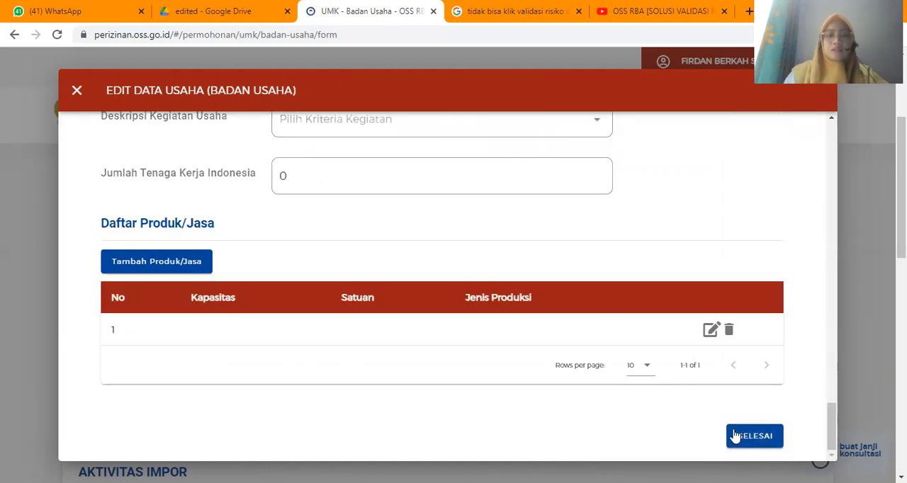
{"action": "left_click", "coordinate": [740, 441]}
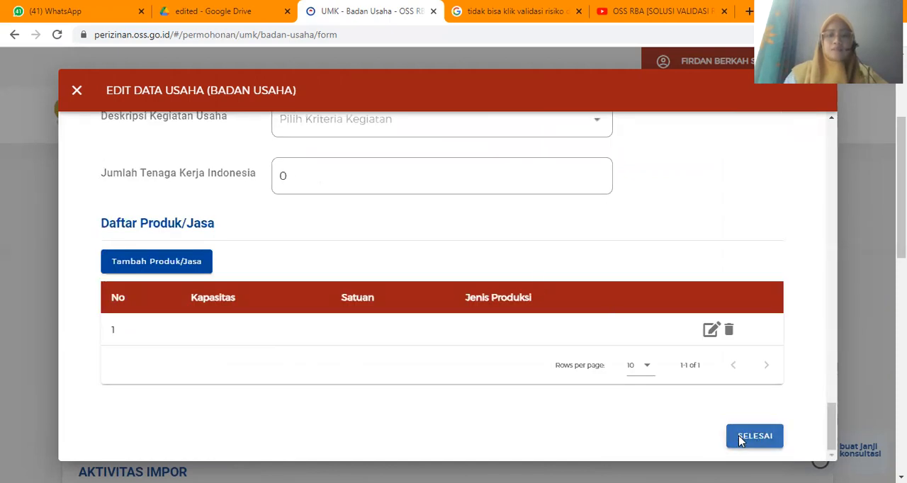
{"action": "scroll", "coordinate": [438, 268], "scroll_direction": "down", "scroll_amount": 1}
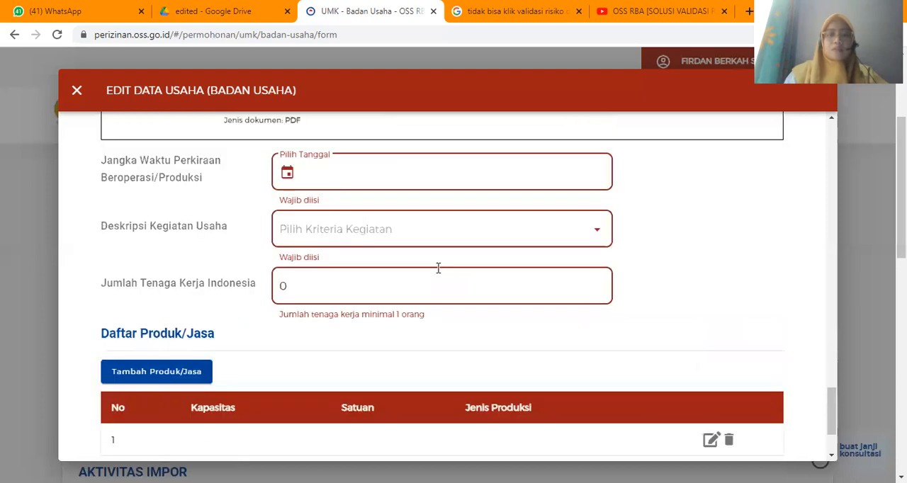
{"action": "scroll", "coordinate": [438, 268], "scroll_direction": "down", "scroll_amount": 1}
{"action": "scroll", "coordinate": [437, 272], "scroll_direction": "up", "scroll_amount": 1}
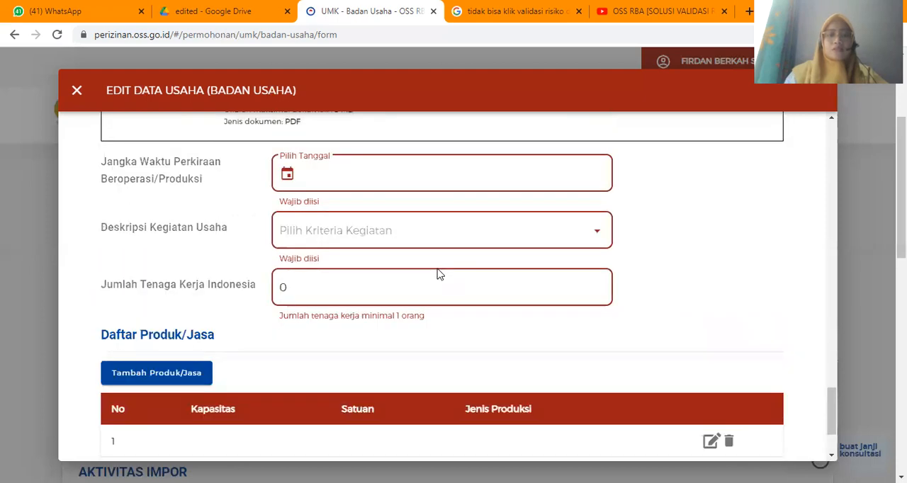
{"action": "scroll", "coordinate": [437, 273], "scroll_direction": "up", "scroll_amount": 5}
{"action": "scroll", "coordinate": [438, 268], "scroll_direction": "up", "scroll_amount": 5}
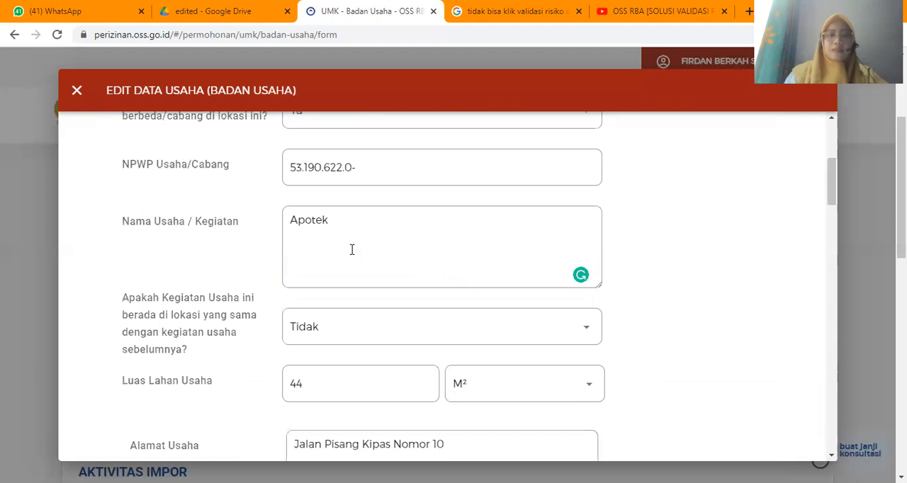
{"action": "scroll", "coordinate": [265, 217], "scroll_direction": "up", "scroll_amount": 3}
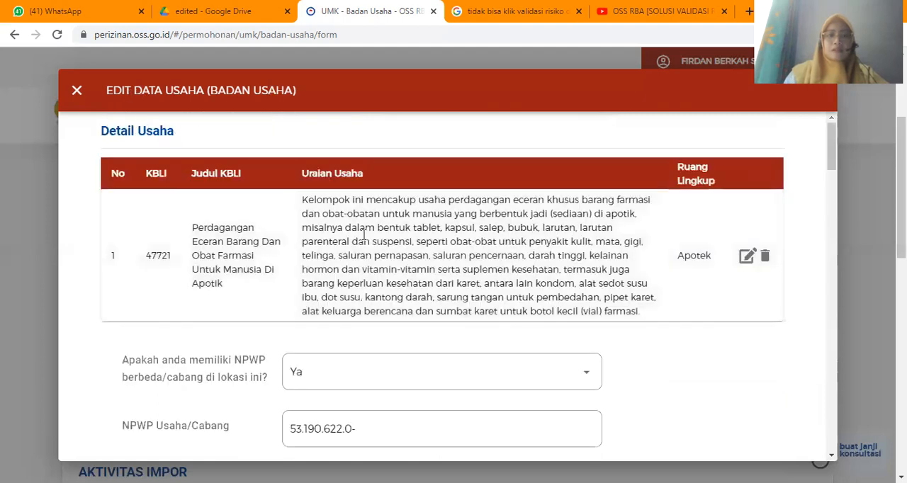